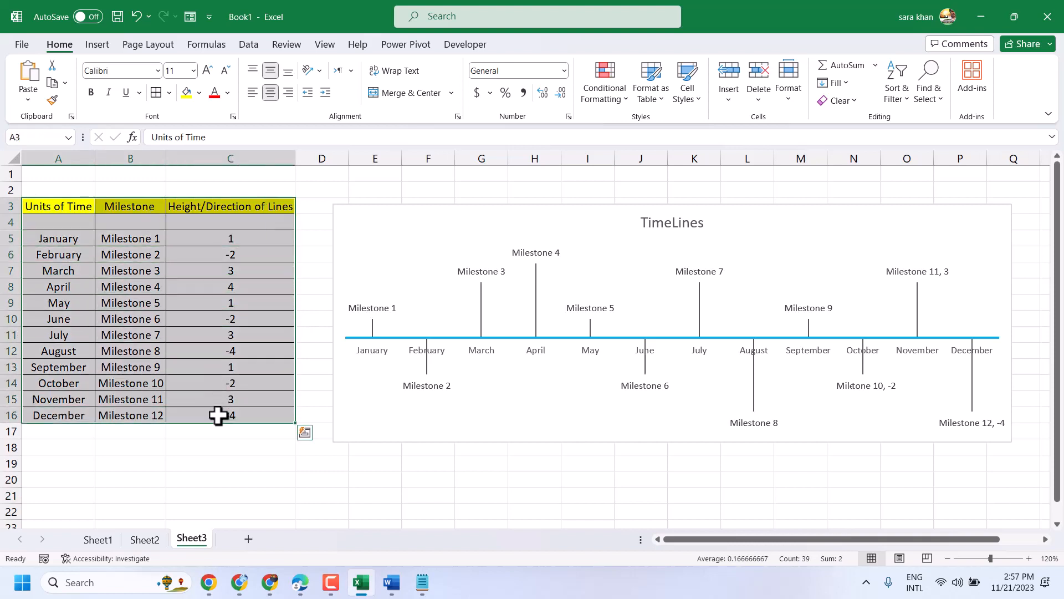
Copy the milestone table A3:C16 from Sheet3 and paste it at A1 of a new worksheet
{"action": "left_click", "coordinate": [211, 238]}
{"action": "left_click_drag", "start_coordinate": [36, 205], "coordinate": [242, 415]}
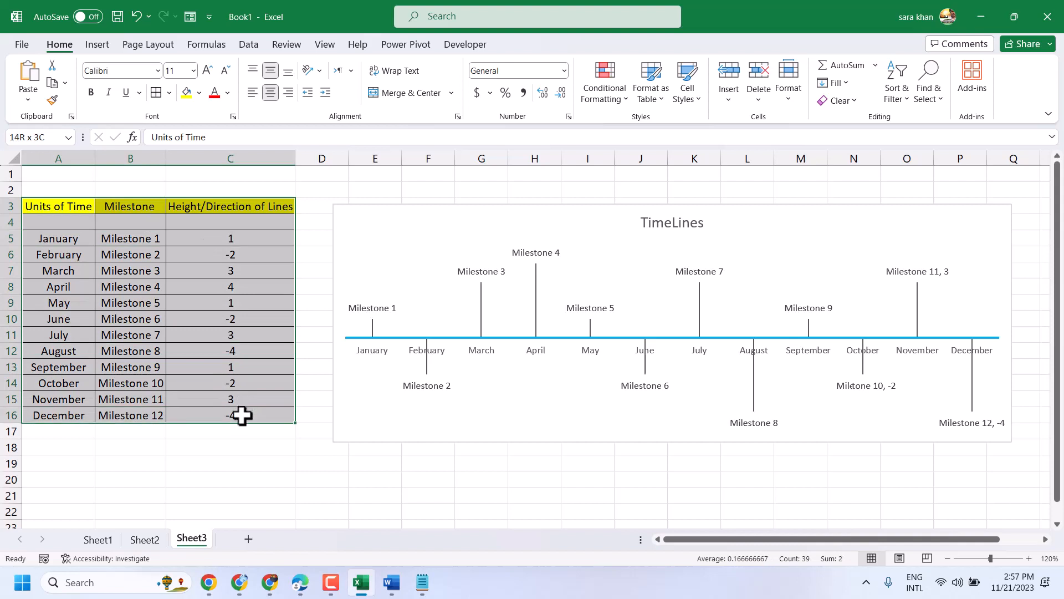
{"action": "right_click", "coordinate": [256, 208]}
{"action": "left_click", "coordinate": [294, 155]}
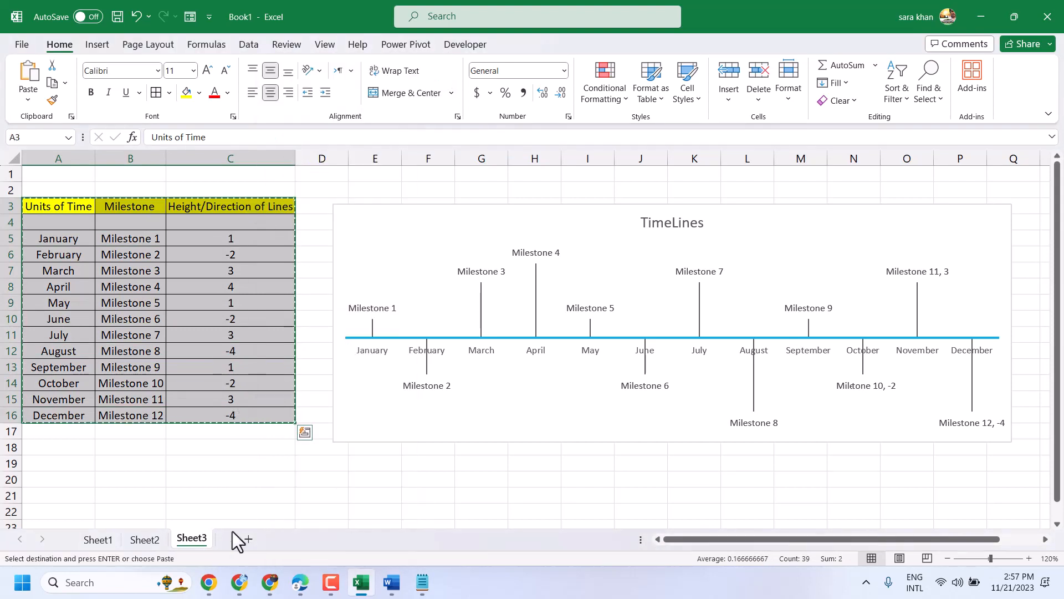
{"action": "left_click", "coordinate": [248, 538]}
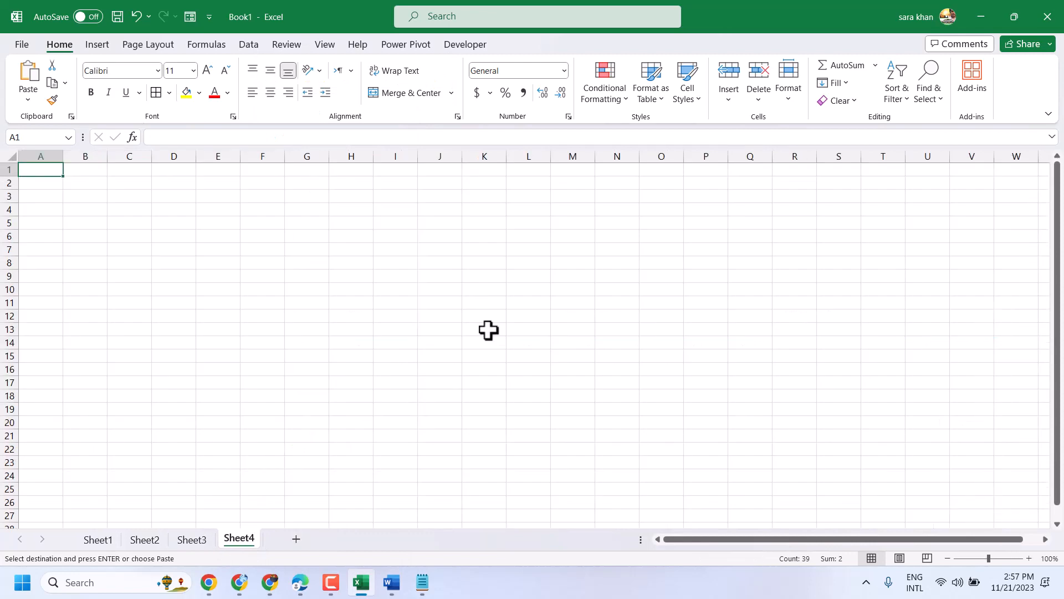
{"action": "right_click", "coordinate": [51, 172]}
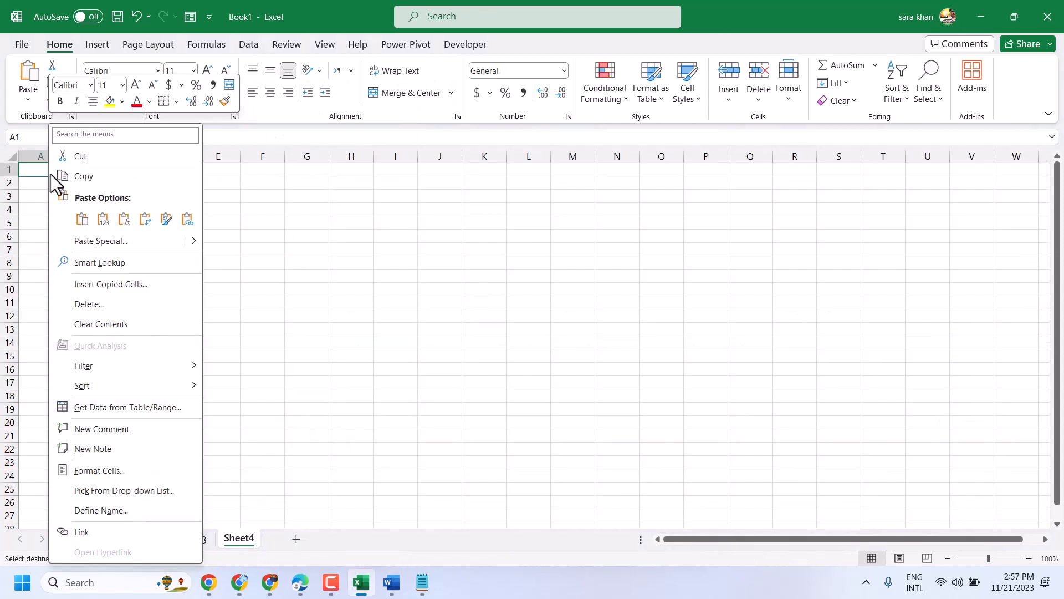
{"action": "left_click", "coordinate": [81, 218]}
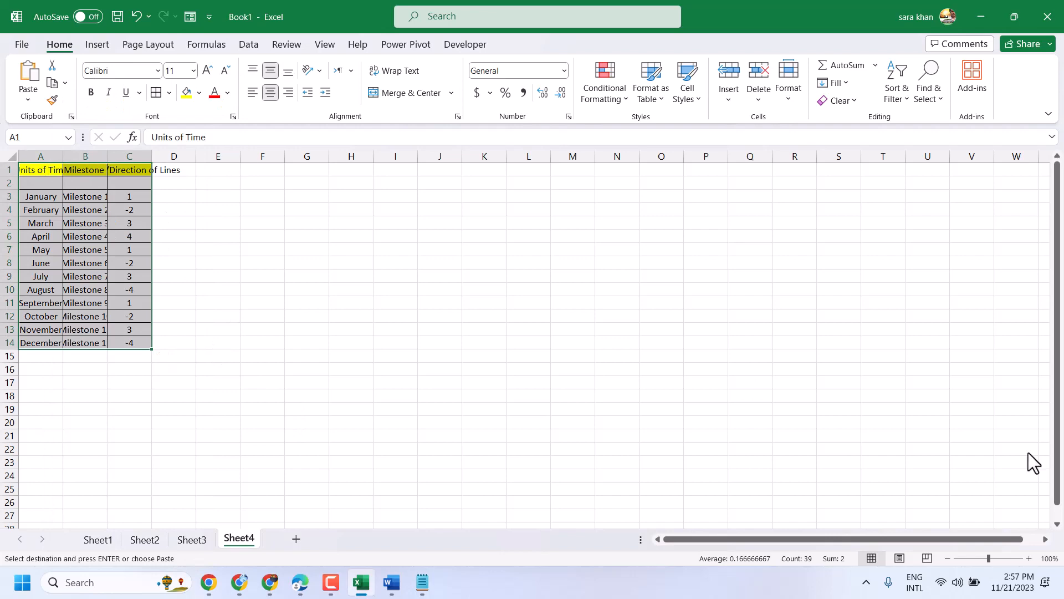
Autofit the widths of columns A, B and C so the pasted table's text fits
{"action": "left_click", "coordinate": [1028, 557]}
{"action": "left_click", "coordinate": [1028, 557]}
{"action": "left_click", "coordinate": [1028, 558]}
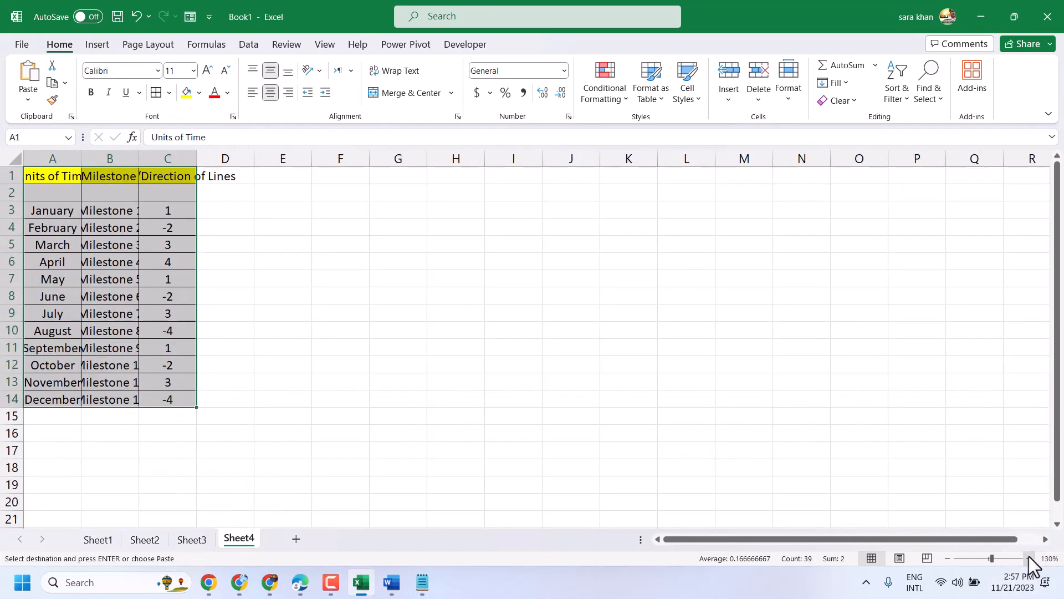
{"action": "left_click", "coordinate": [1029, 558]}
{"action": "left_click", "coordinate": [279, 275]}
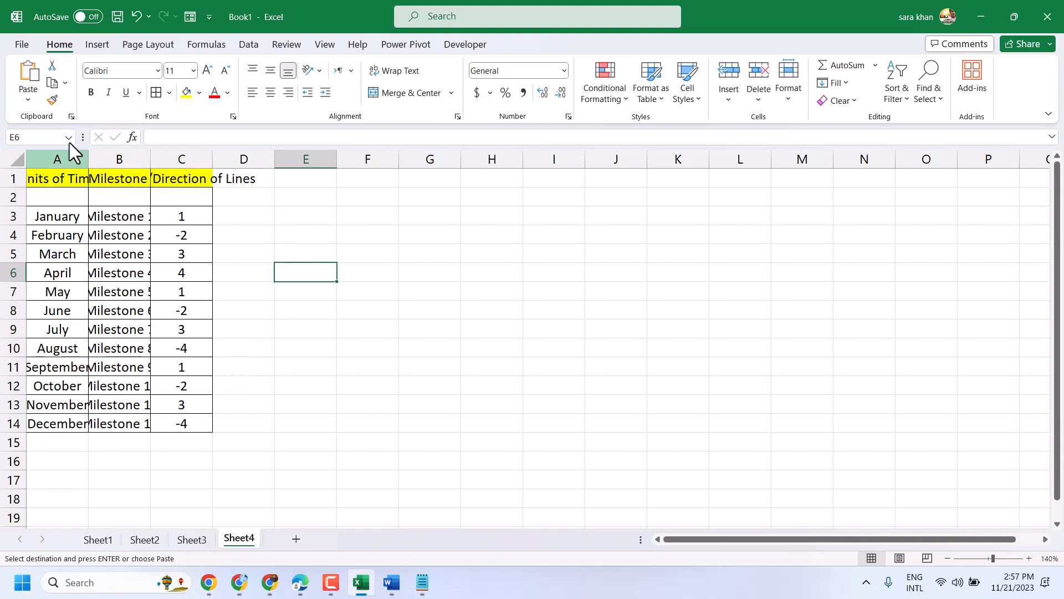
{"action": "double_click", "coordinate": [87, 160]}
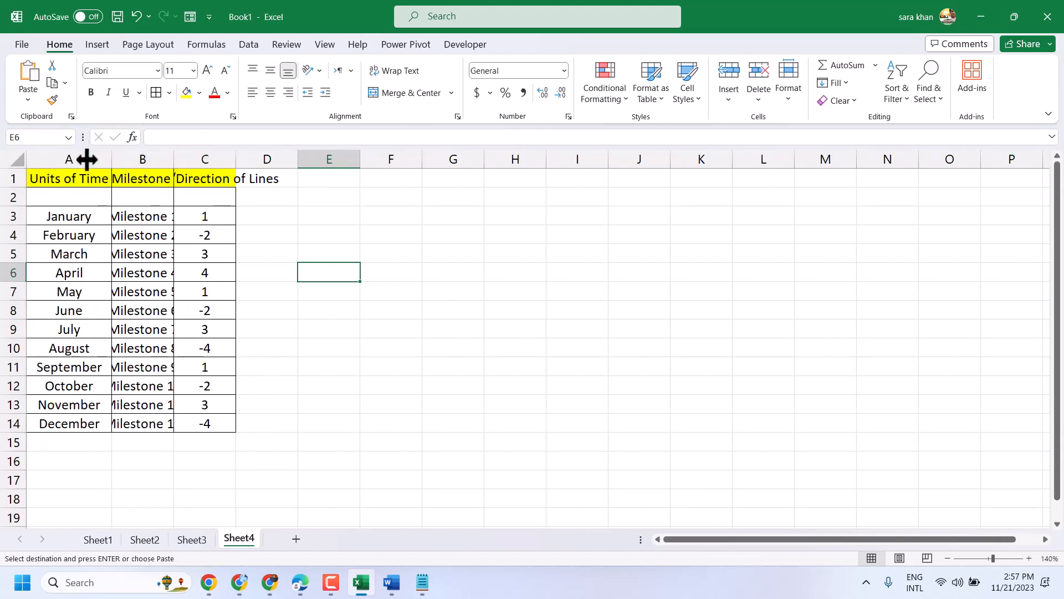
{"action": "double_click", "coordinate": [172, 160]}
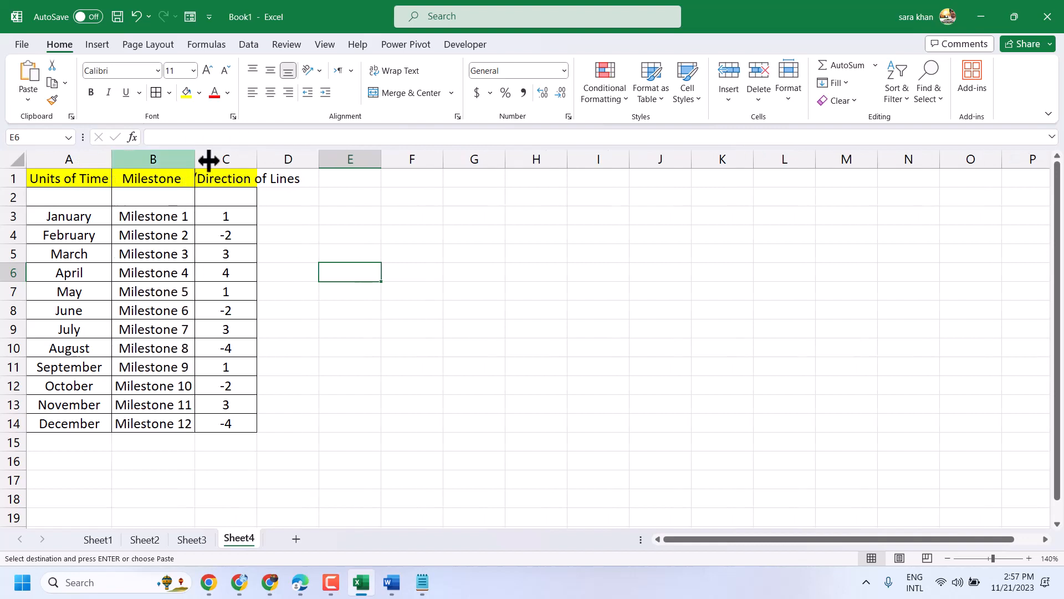
{"action": "left_click", "coordinate": [255, 159]}
{"action": "double_click", "coordinate": [255, 159]}
{"action": "left_click", "coordinate": [447, 391]}
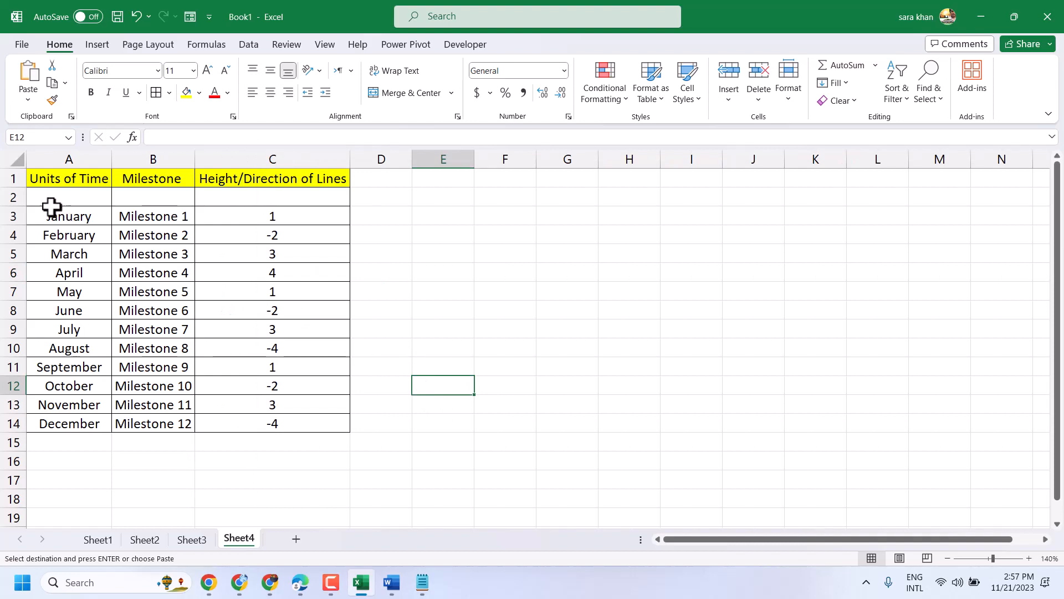
{"action": "left_click_drag", "start_coordinate": [48, 215], "coordinate": [282, 427]}
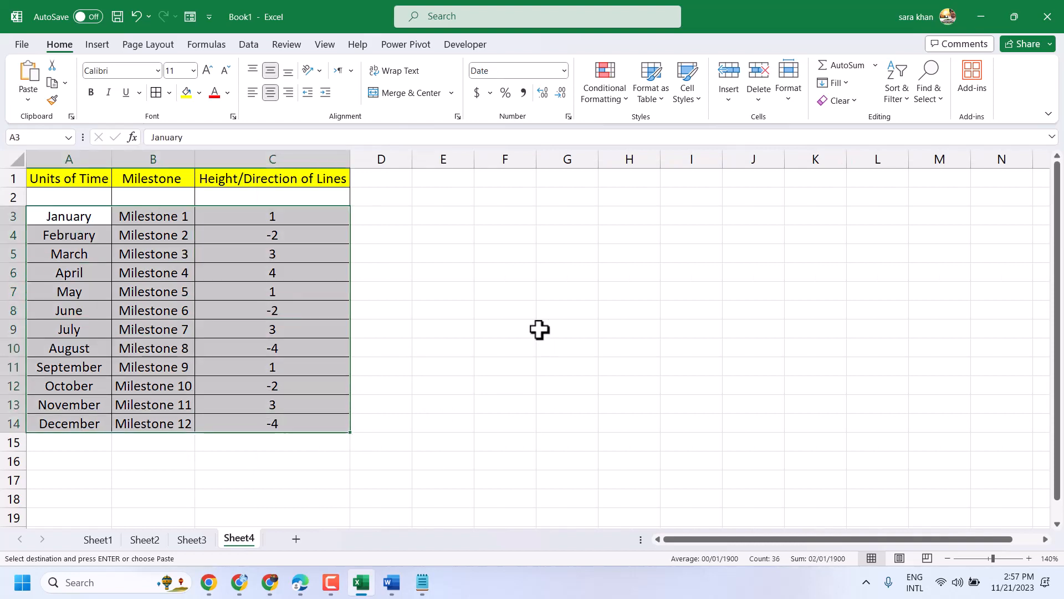
{"action": "left_click", "coordinate": [509, 274]}
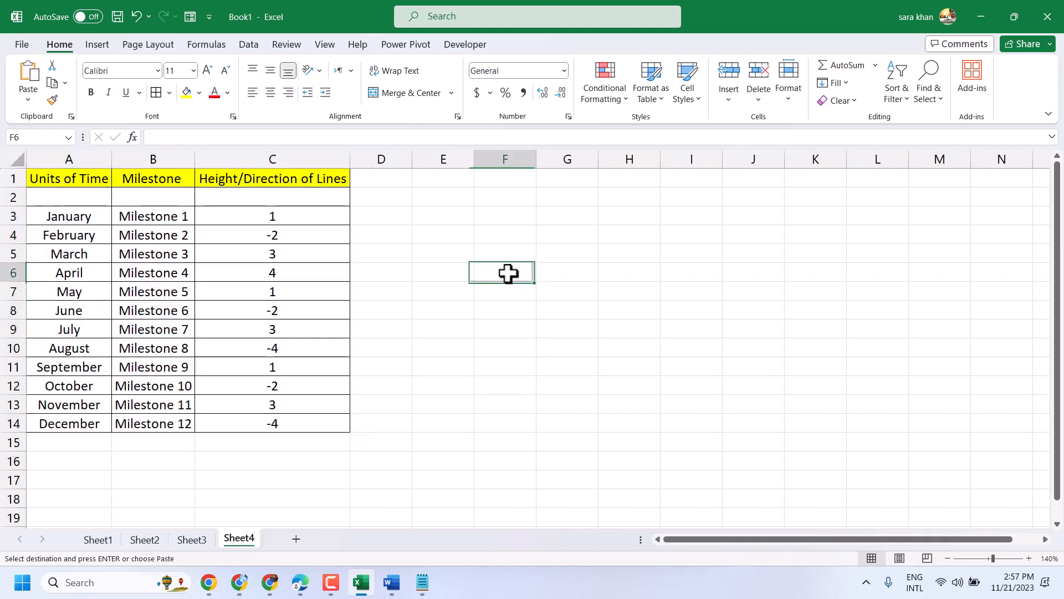
{"action": "left_click", "coordinate": [632, 216]}
Insert a 2-D clustered column chart from the months in A3:A14 and the heights in C3:C14
{"action": "left_click_drag", "start_coordinate": [62, 214], "coordinate": [59, 423]}
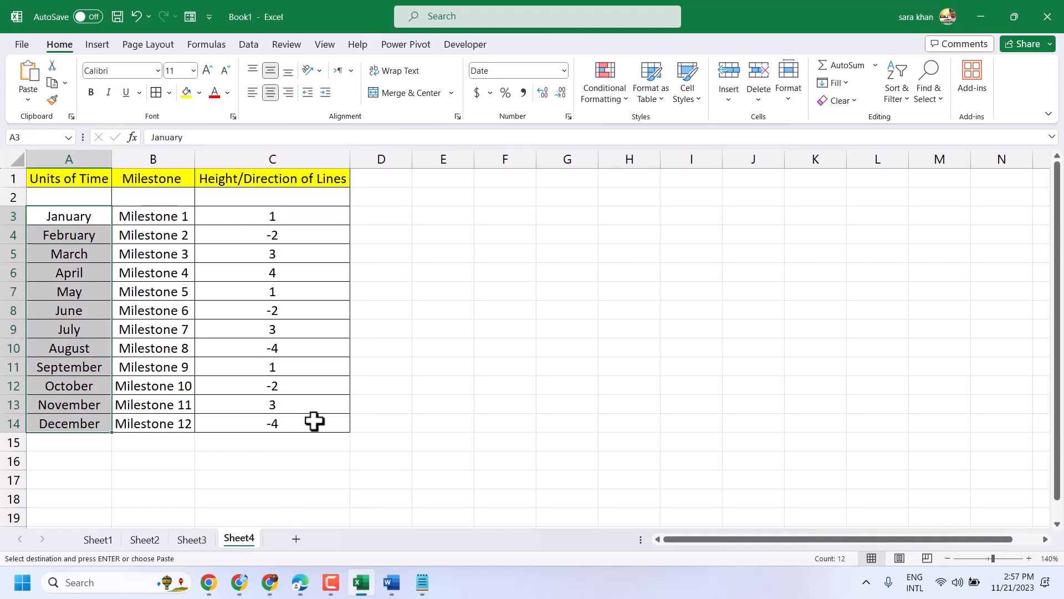
{"action": "left_click_drag", "start_coordinate": [269, 215], "coordinate": [266, 418]}
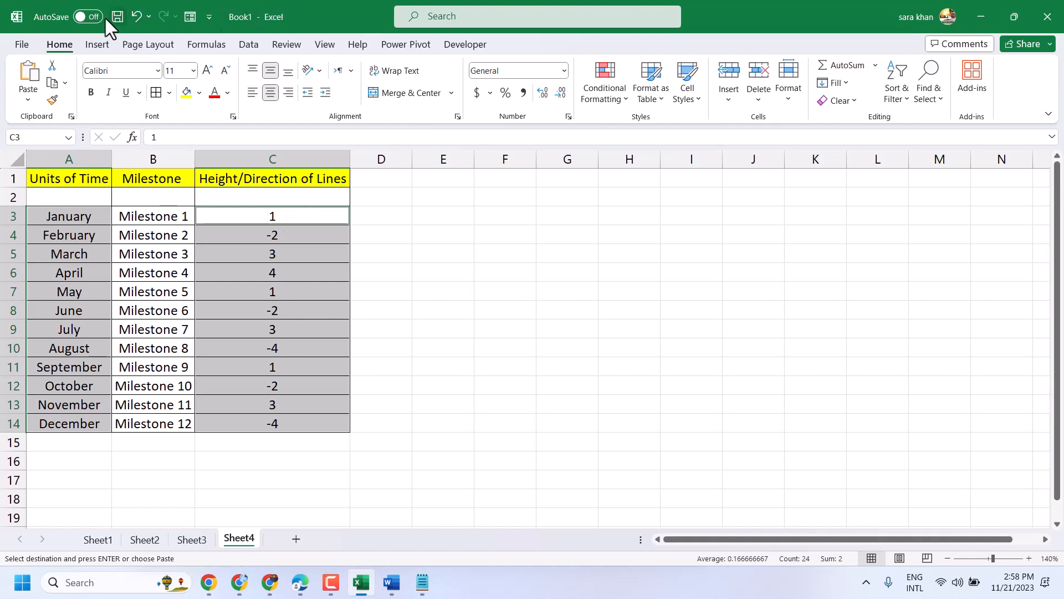
{"action": "left_click", "coordinate": [97, 45]}
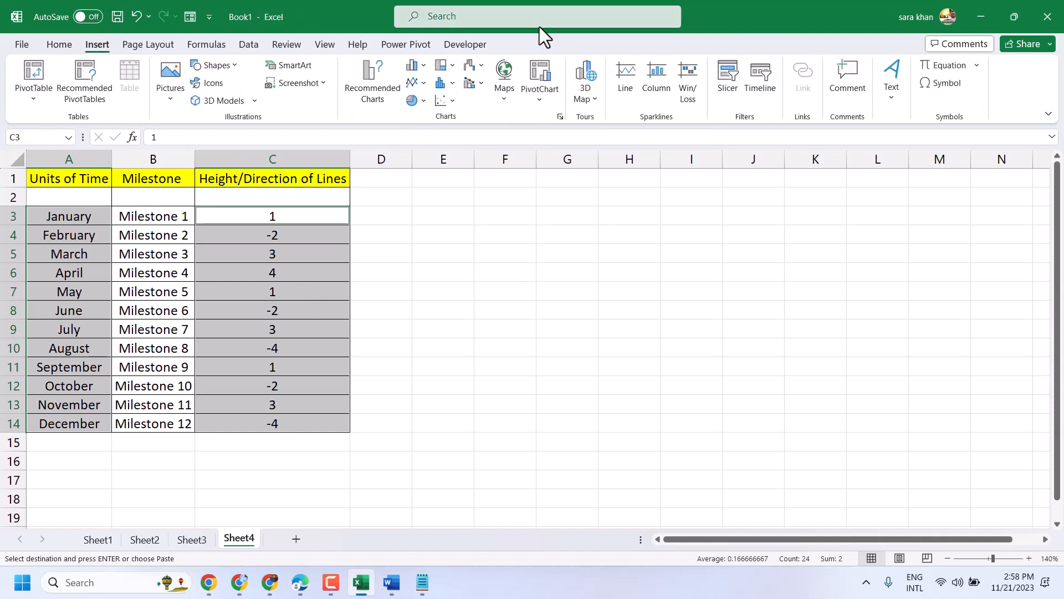
{"action": "left_click", "coordinate": [412, 66]}
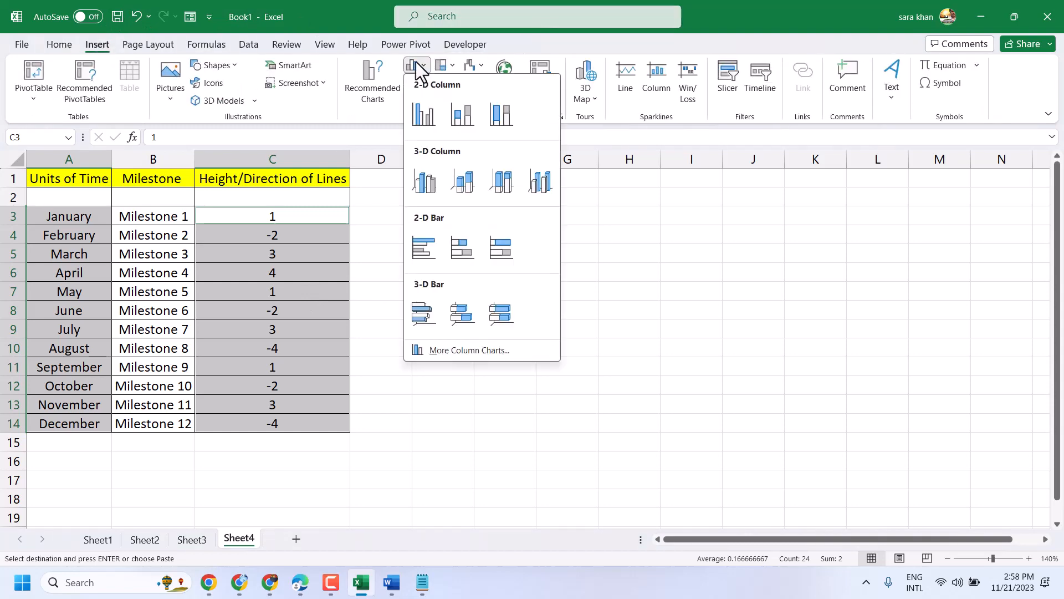
{"action": "left_click", "coordinate": [419, 115]}
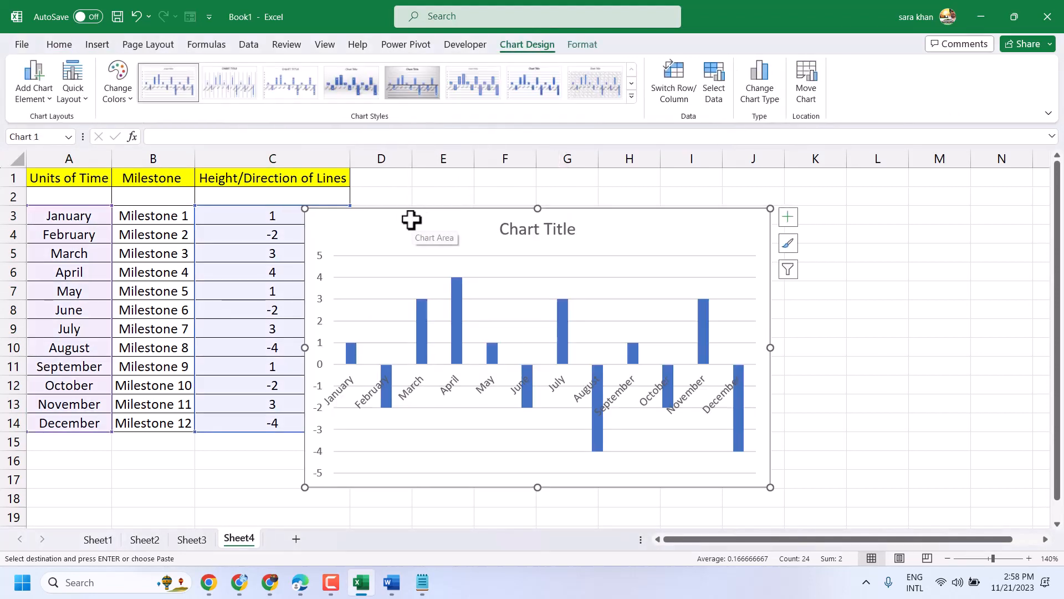
Move the chart beside the table, clear of column C, and widen it to the end of column M
{"action": "left_click_drag", "start_coordinate": [411, 220], "coordinate": [483, 193]}
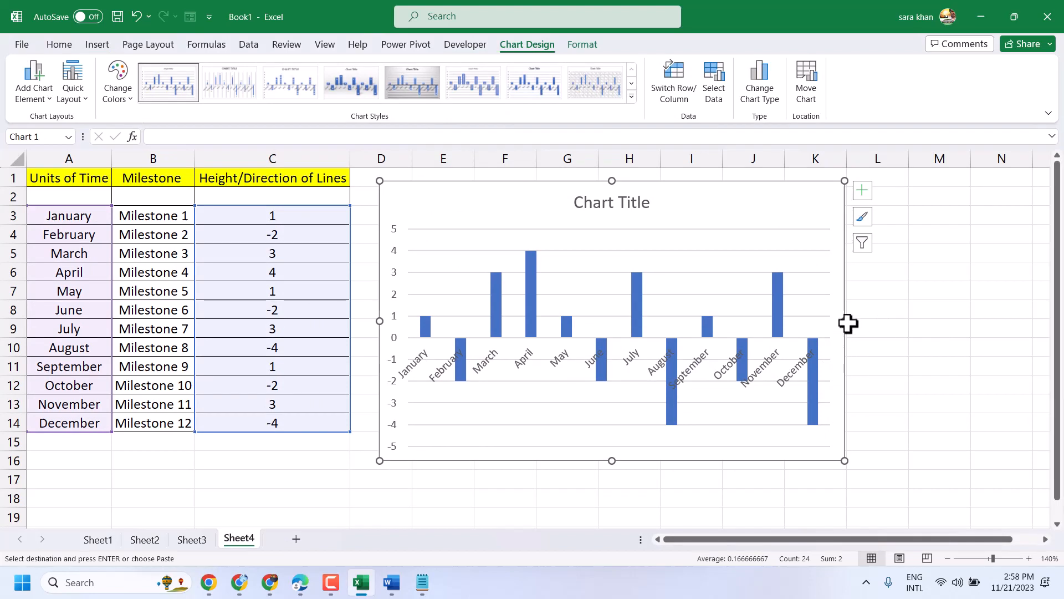
{"action": "left_click_drag", "start_coordinate": [848, 323], "coordinate": [997, 326]}
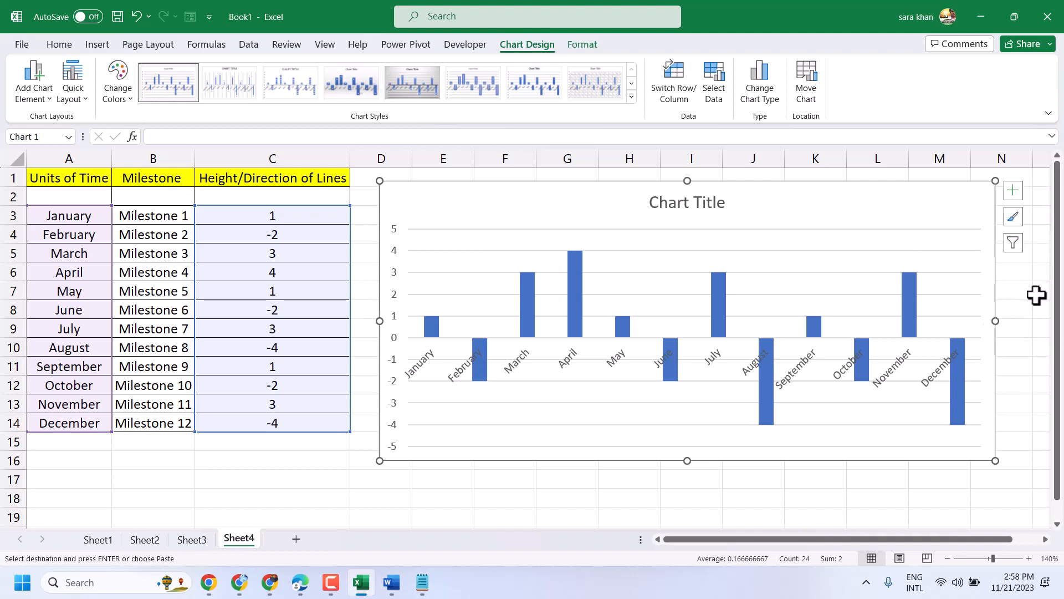
Add data labels to the chart that take their text from the milestone cells B3:B14
{"action": "left_click", "coordinate": [1013, 191]}
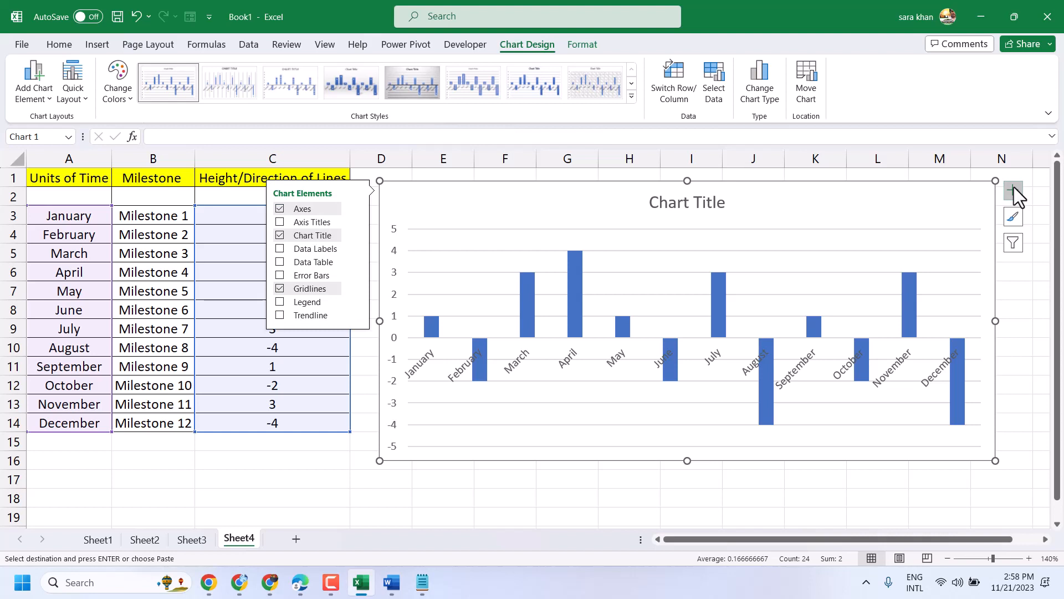
{"action": "left_click", "coordinate": [313, 254]}
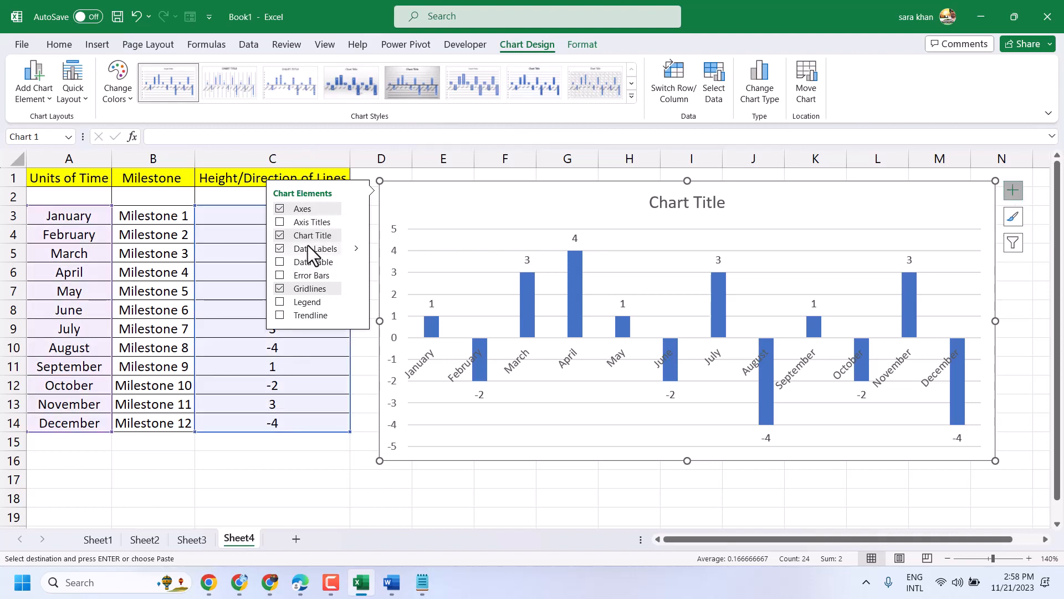
{"action": "left_click", "coordinate": [311, 248]}
{"action": "left_click", "coordinate": [357, 249]}
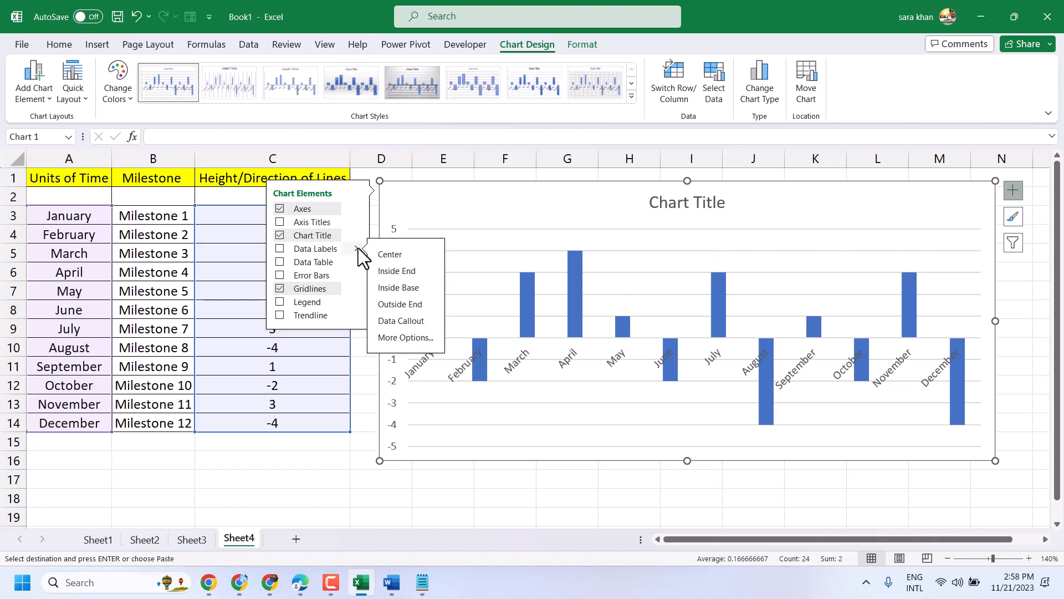
{"action": "left_click", "coordinate": [405, 338]}
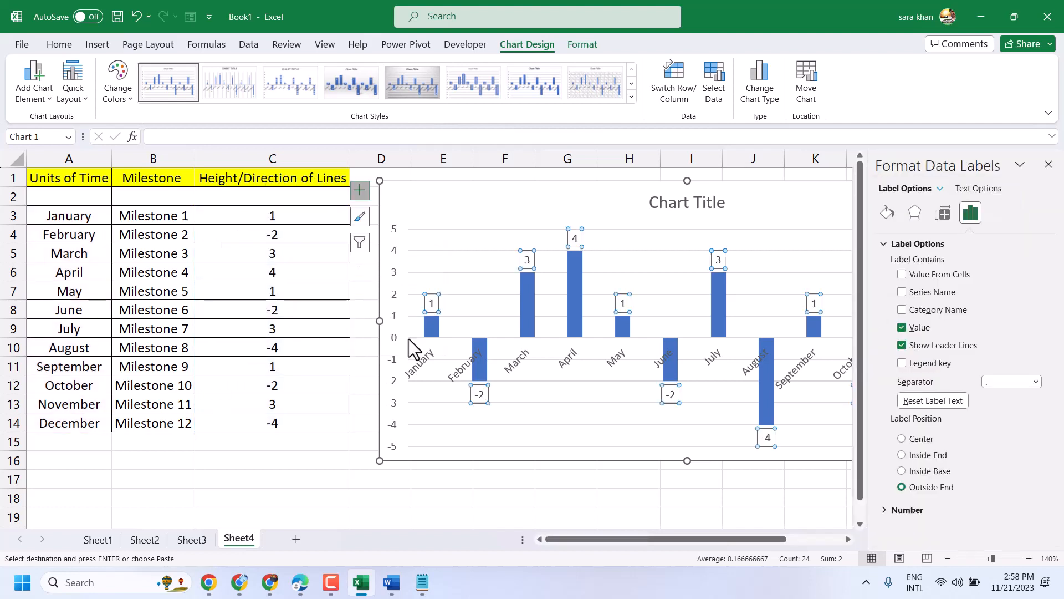
{"action": "left_click", "coordinate": [901, 274]}
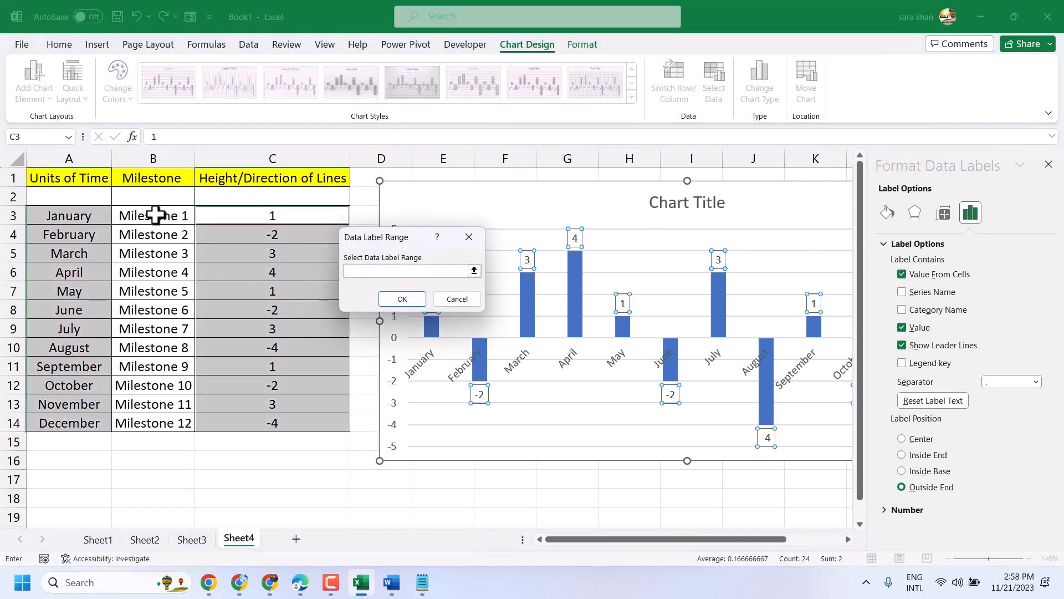
{"action": "left_click_drag", "start_coordinate": [154, 215], "coordinate": [135, 417]}
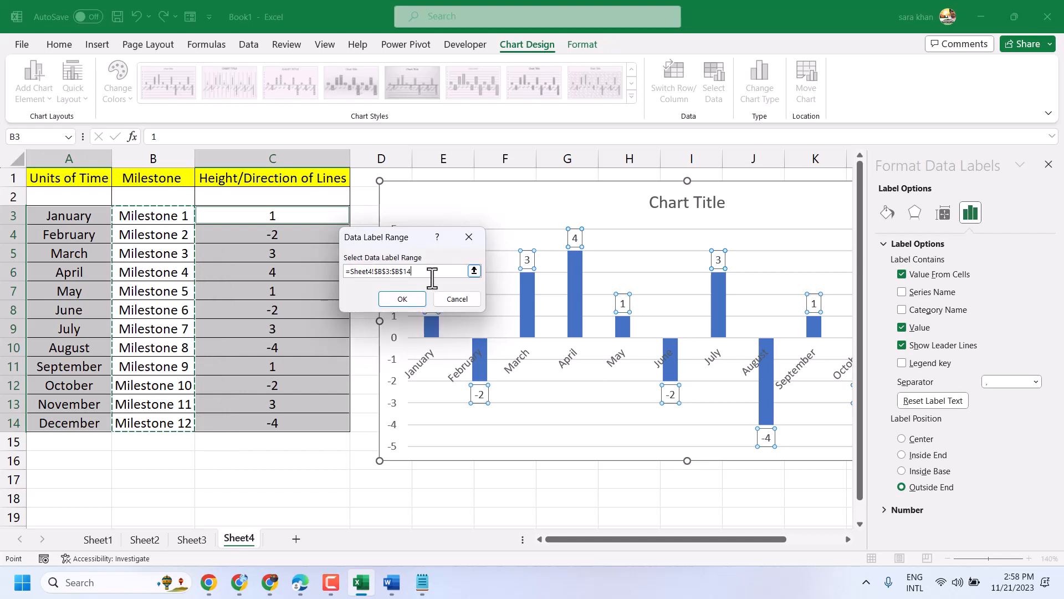
{"action": "left_click", "coordinate": [412, 302]}
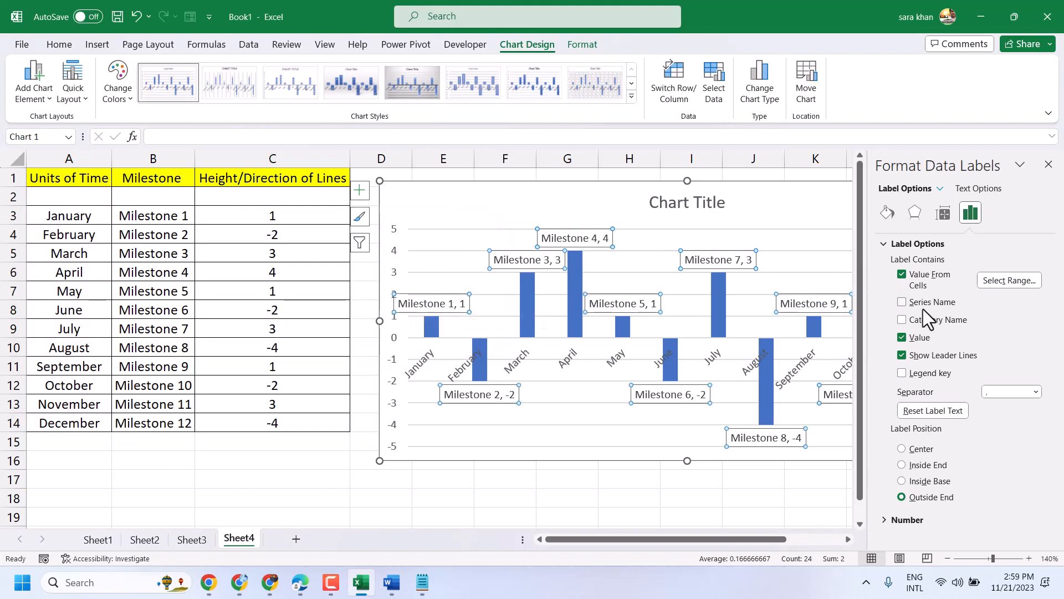
Remove the numeric value from the data labels and close the label formatting options
{"action": "left_click", "coordinate": [902, 338]}
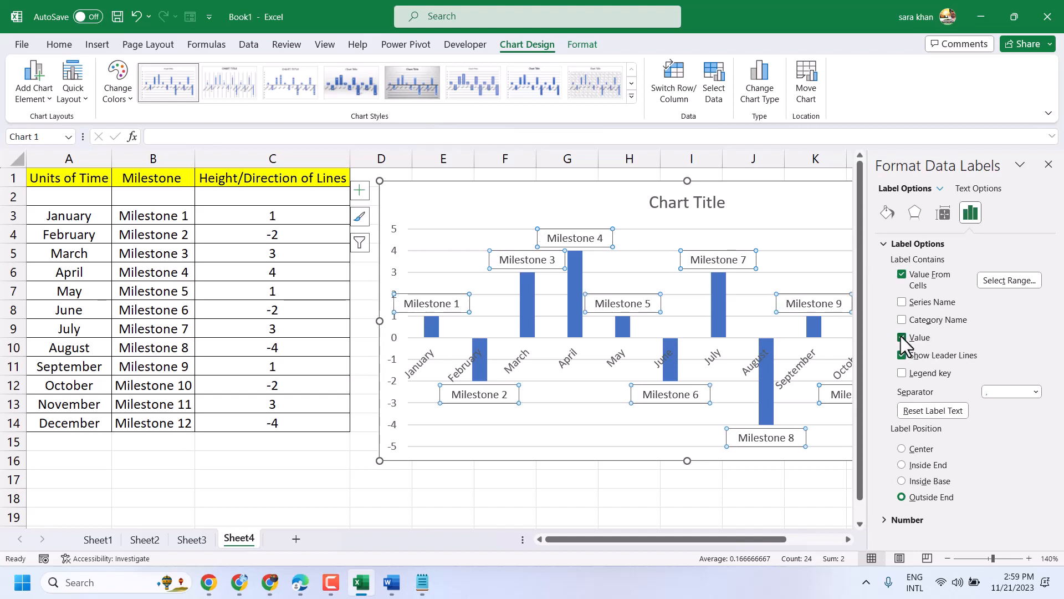
{"action": "left_click", "coordinate": [550, 488]}
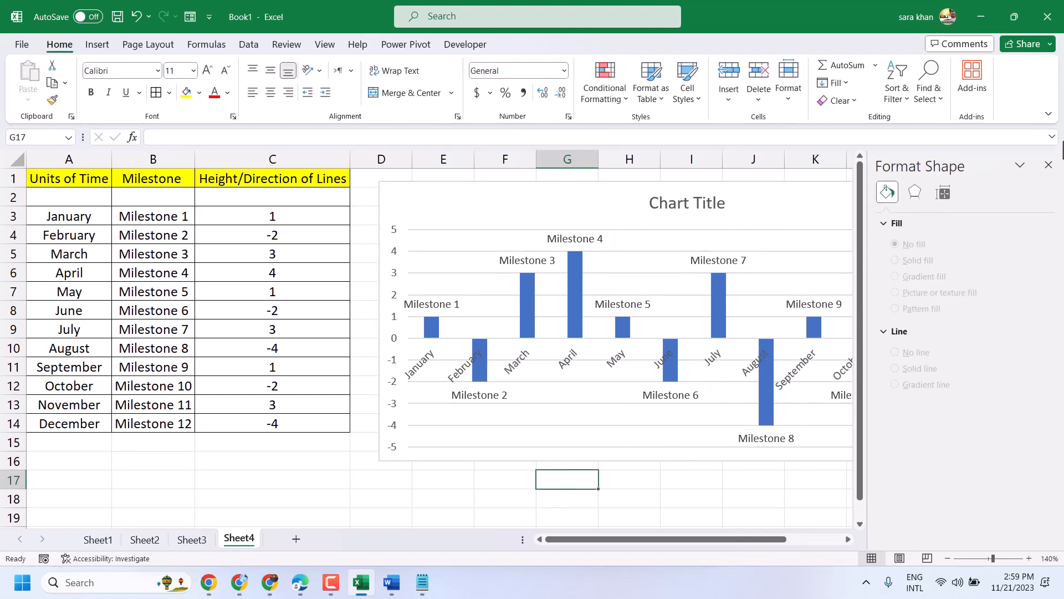
{"action": "left_click", "coordinate": [1048, 165]}
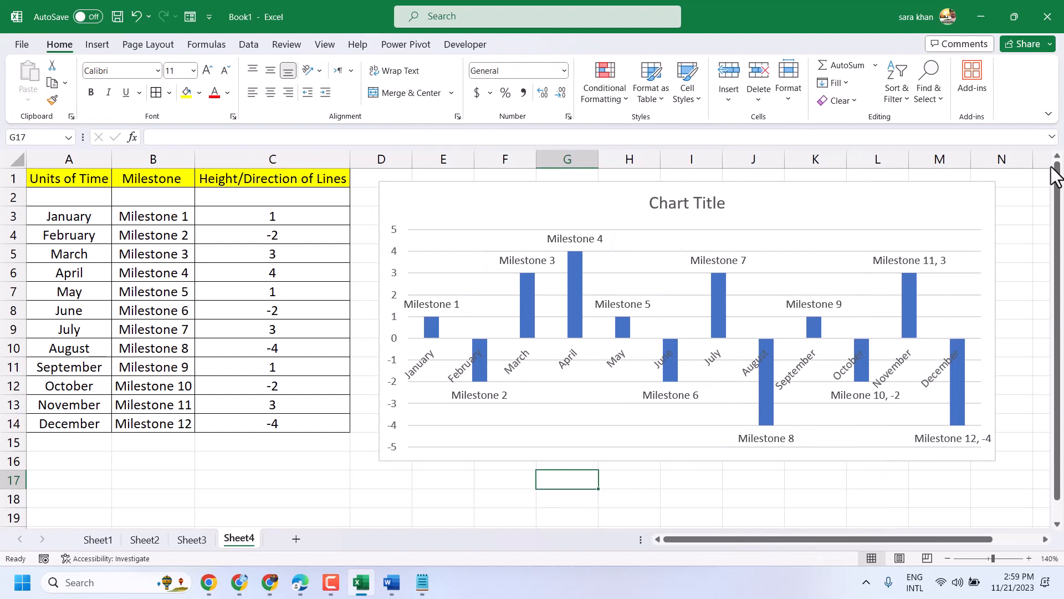
Delete the chart's horizontal gridlines and widen the chart to the end of column P
{"action": "left_click", "coordinate": [447, 252]}
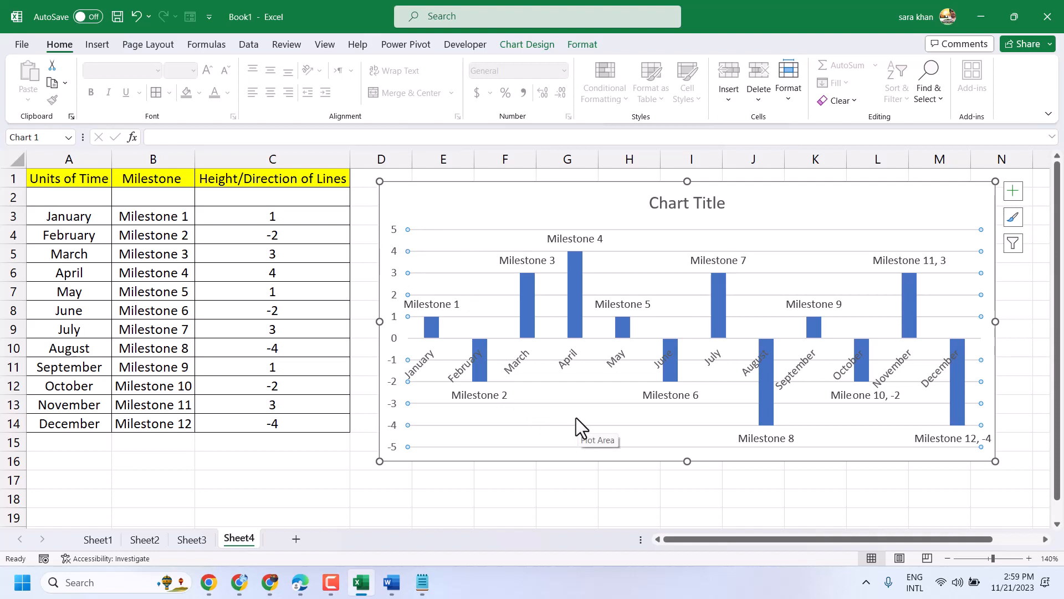
{"action": "key", "text": "Delete"}
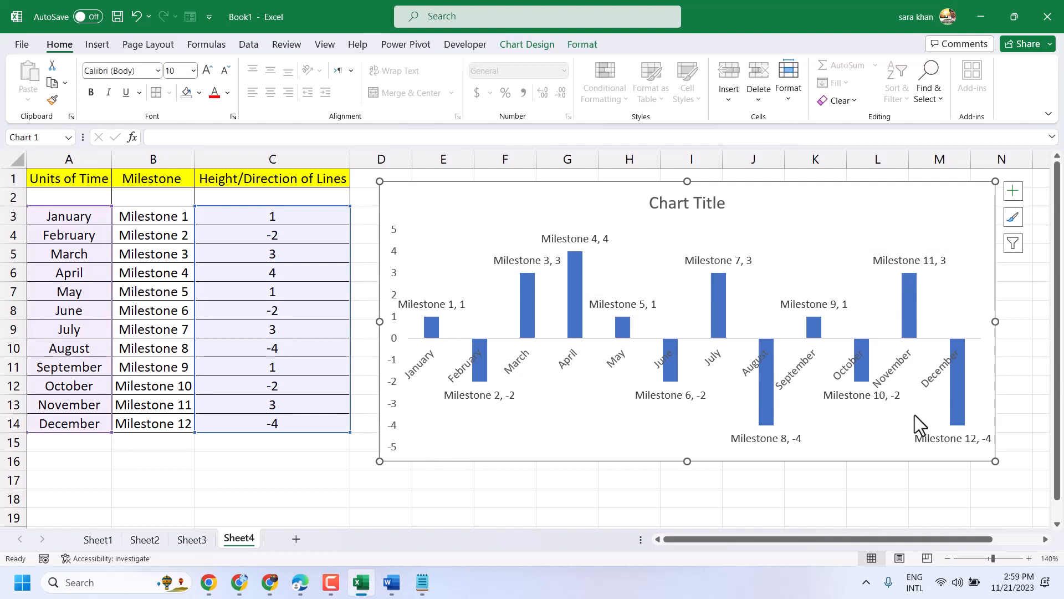
{"action": "left_click_drag", "start_coordinate": [986, 540], "coordinate": [1056, 541]}
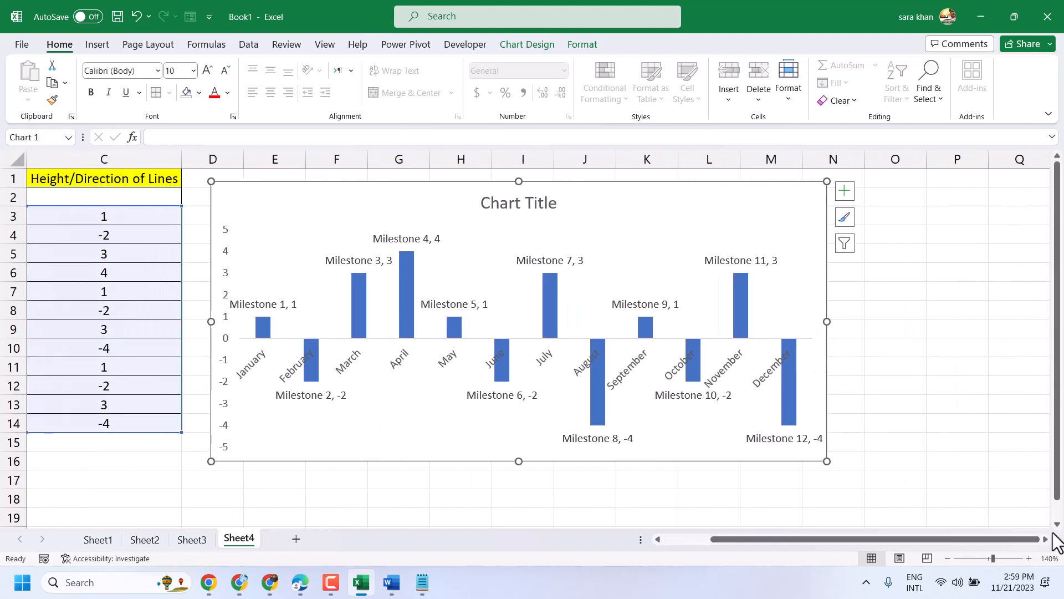
{"action": "left_click_drag", "start_coordinate": [827, 321], "coordinate": [988, 326]}
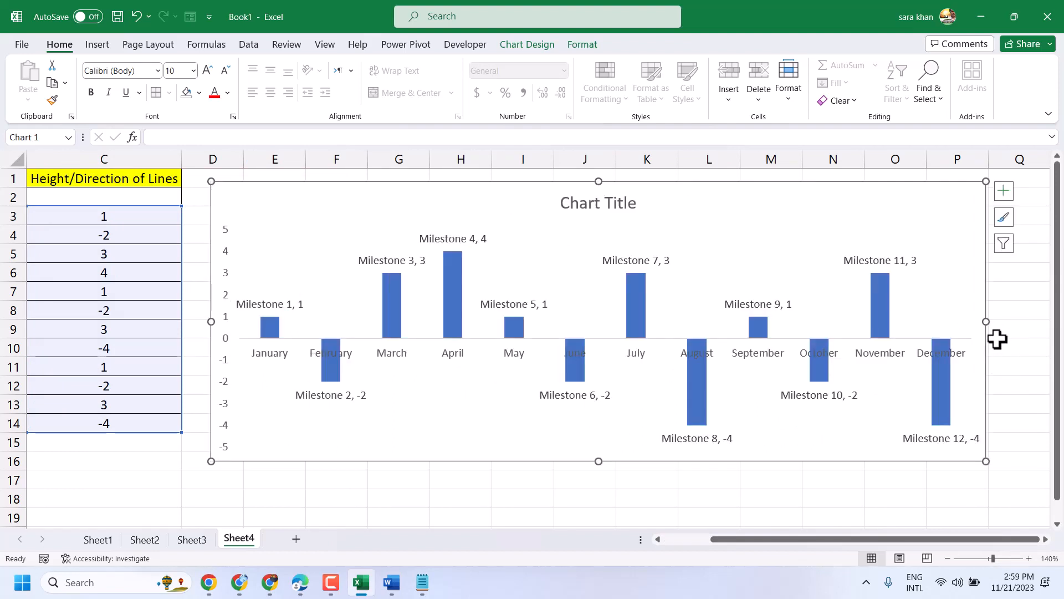
Set the chart's column series to no fill so only its data labels show
{"action": "left_click", "coordinate": [451, 262]}
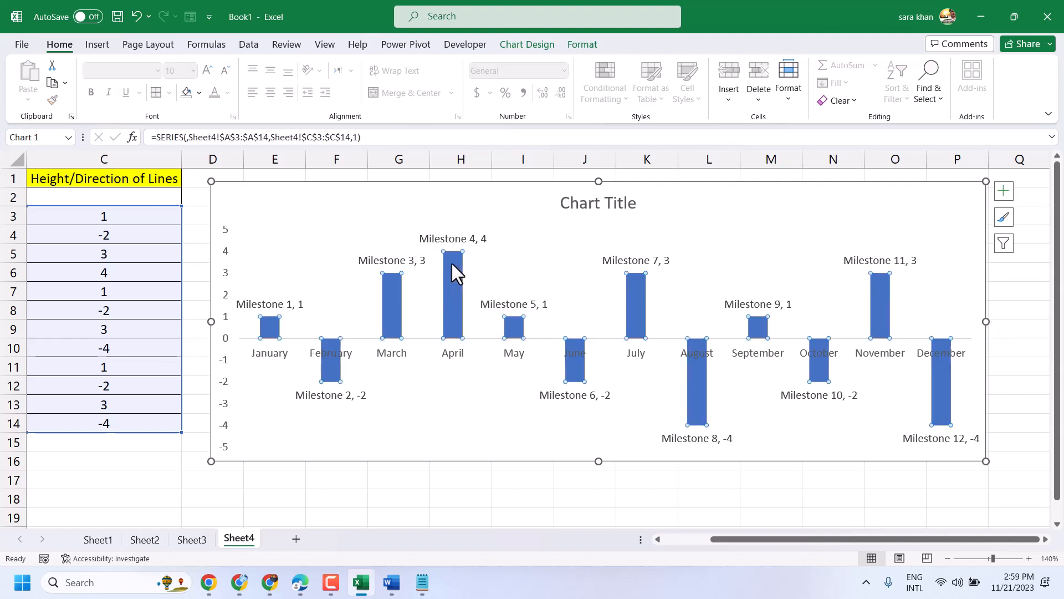
{"action": "left_click", "coordinate": [581, 45]}
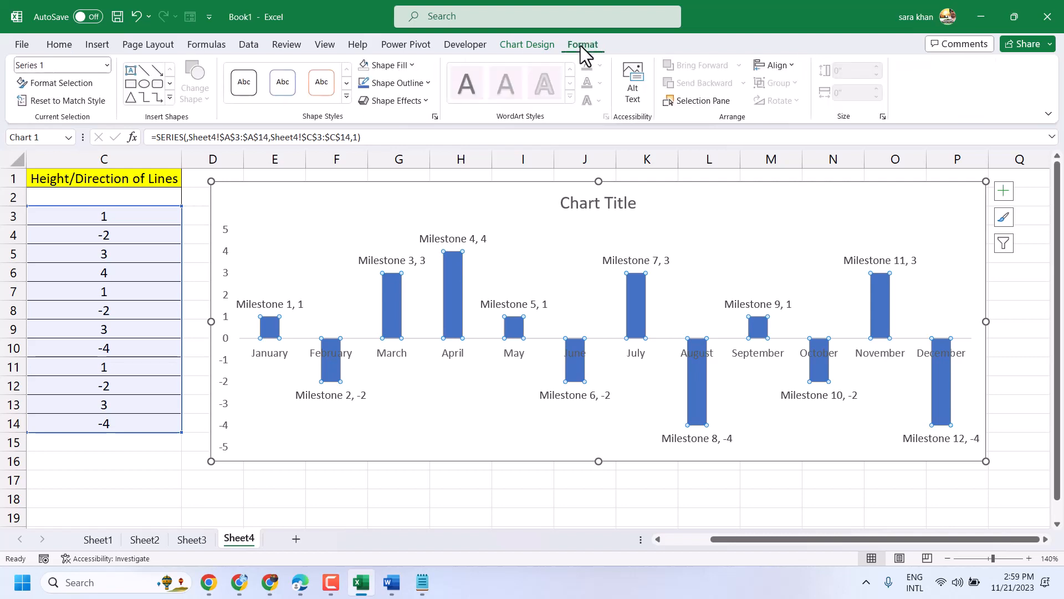
{"action": "left_click", "coordinate": [414, 66]}
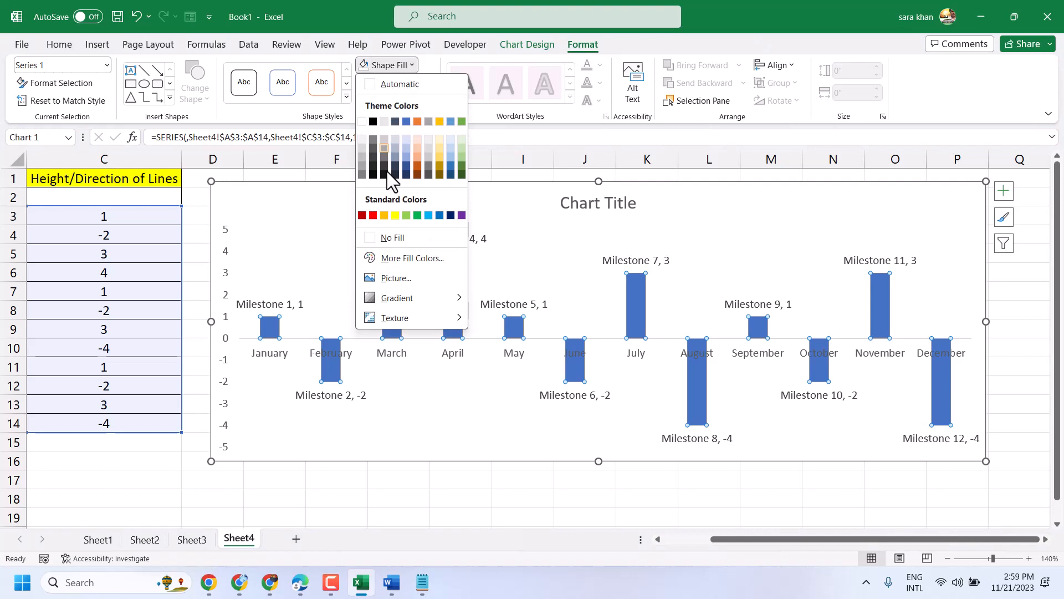
{"action": "left_click", "coordinate": [369, 237]}
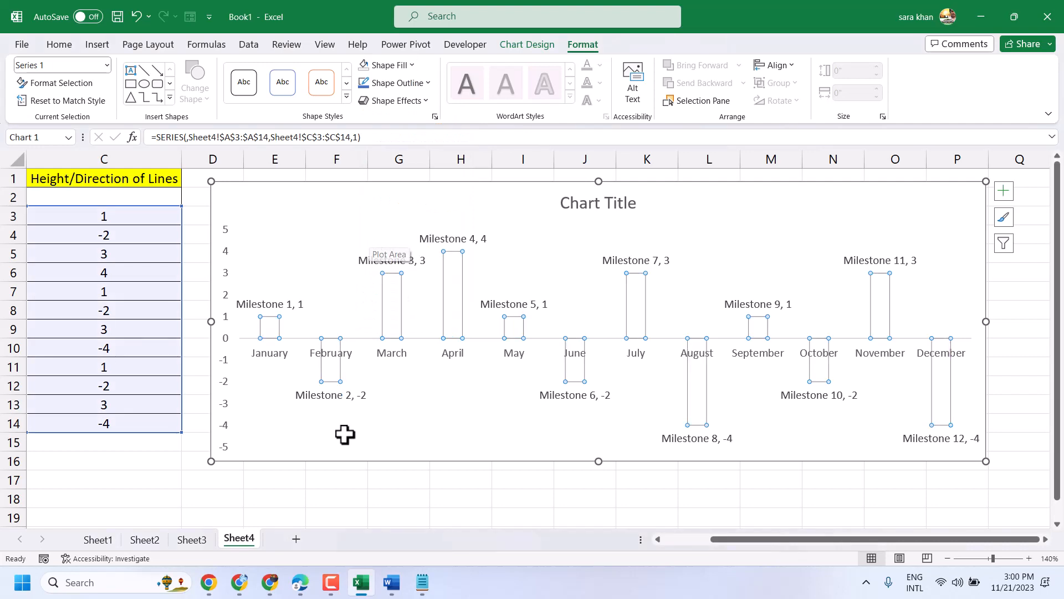
{"action": "left_click", "coordinate": [343, 490]}
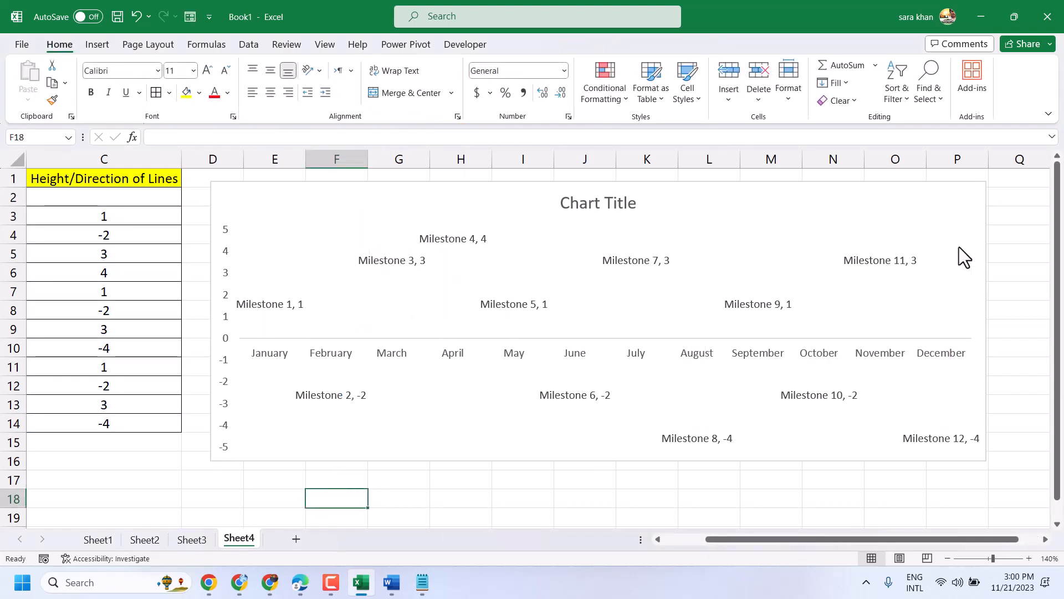
Add error bars to the chart series, open their detailed options and set their direction to Minus
{"action": "left_click", "coordinate": [760, 240]}
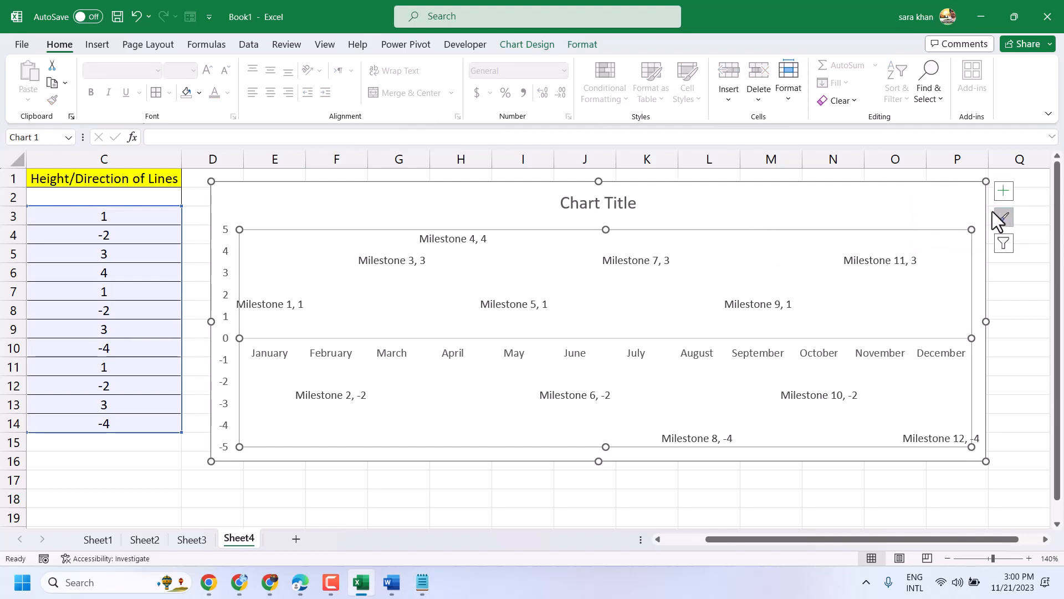
{"action": "left_click", "coordinate": [1004, 192]}
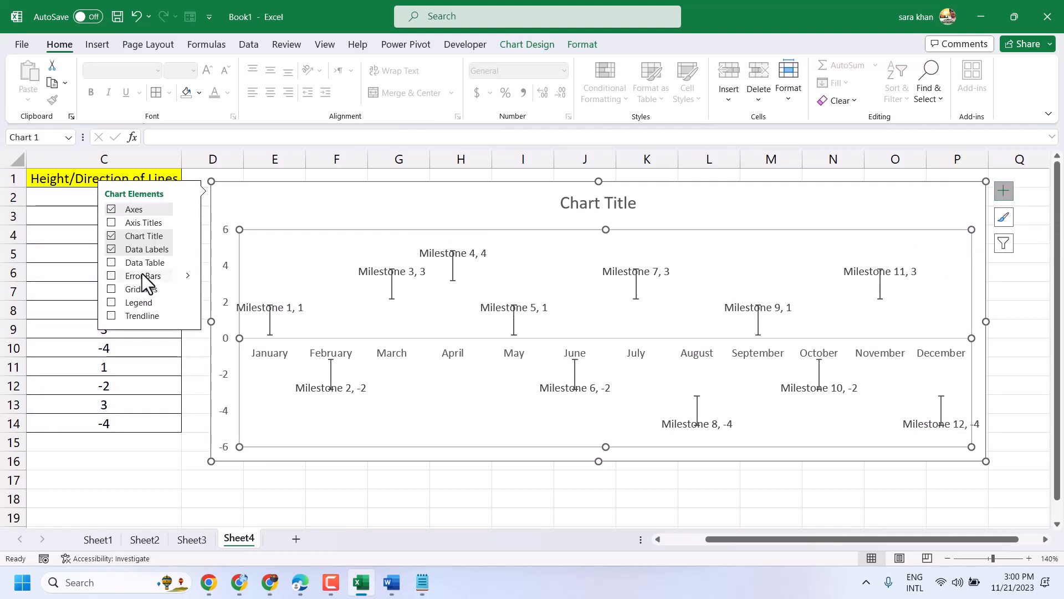
{"action": "left_click", "coordinate": [160, 273]}
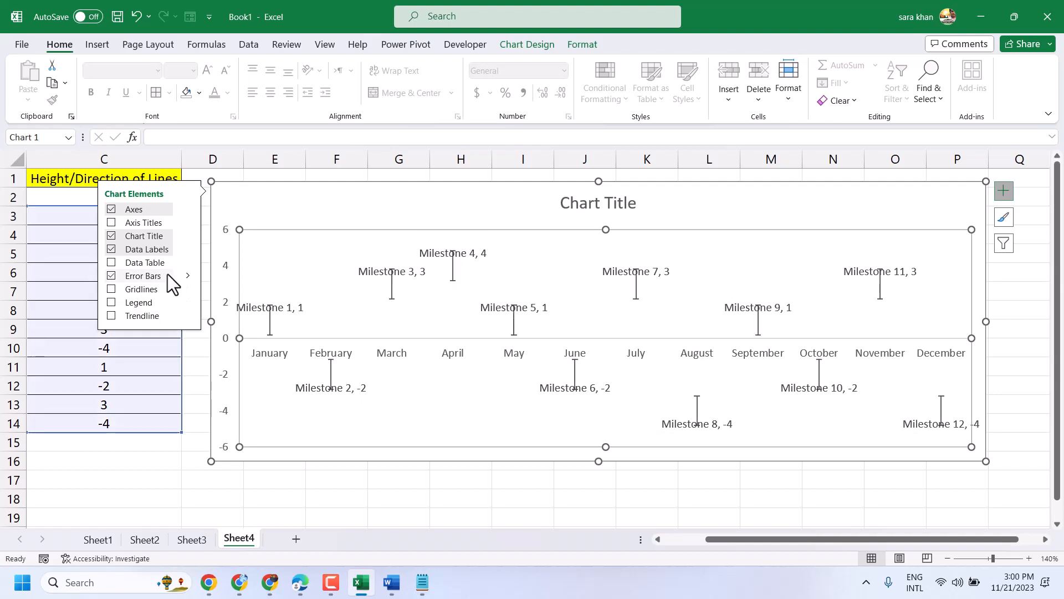
{"action": "left_click", "coordinate": [186, 276]}
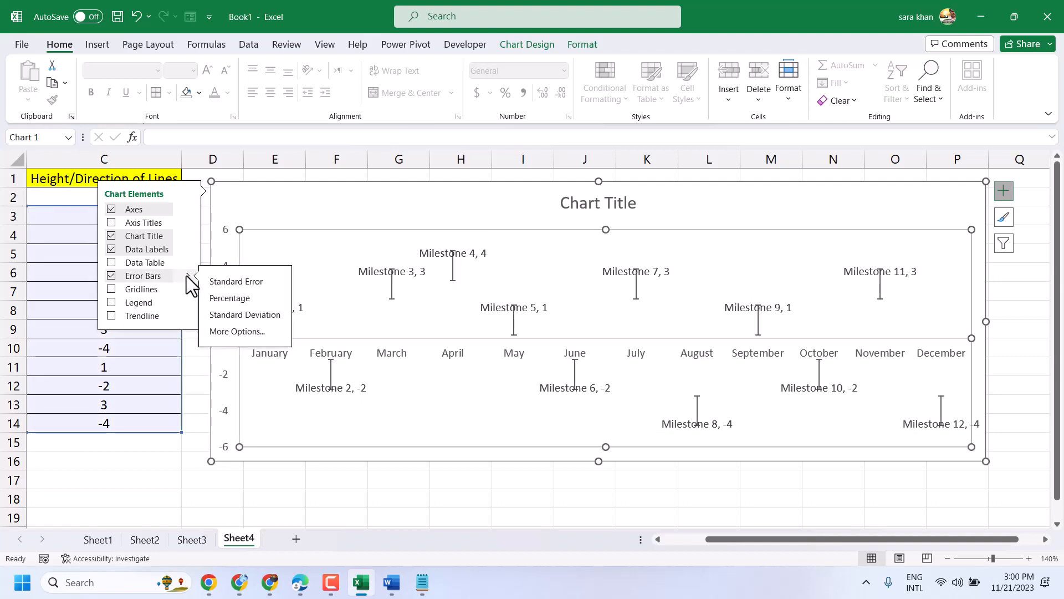
{"action": "left_click", "coordinate": [245, 330]}
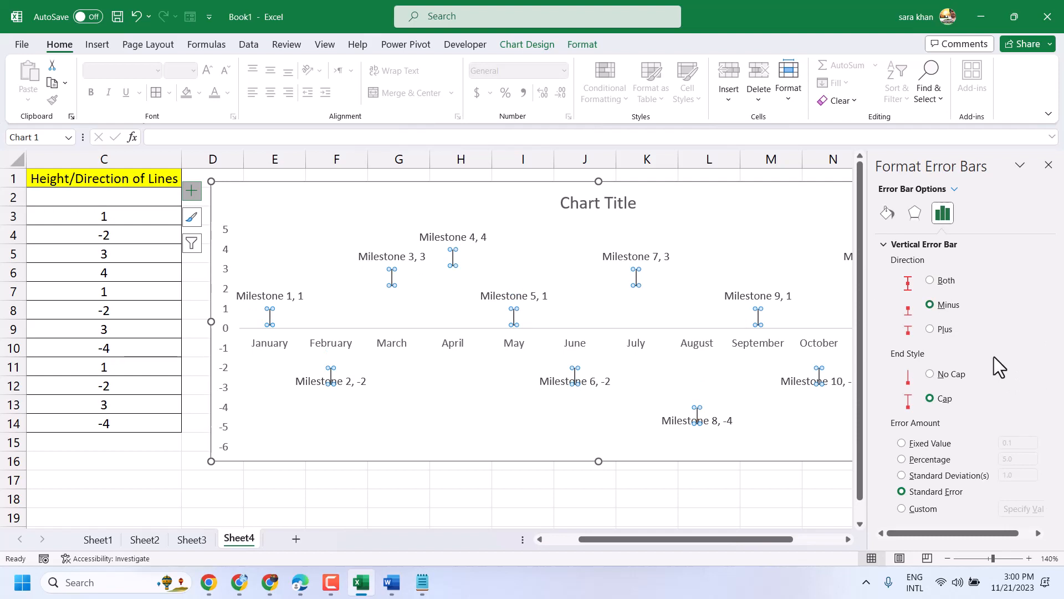
Set the error bars' error amount to 100 percent and close the formatting options
{"action": "left_click", "coordinate": [926, 457]}
{"action": "left_click", "coordinate": [1009, 459]}
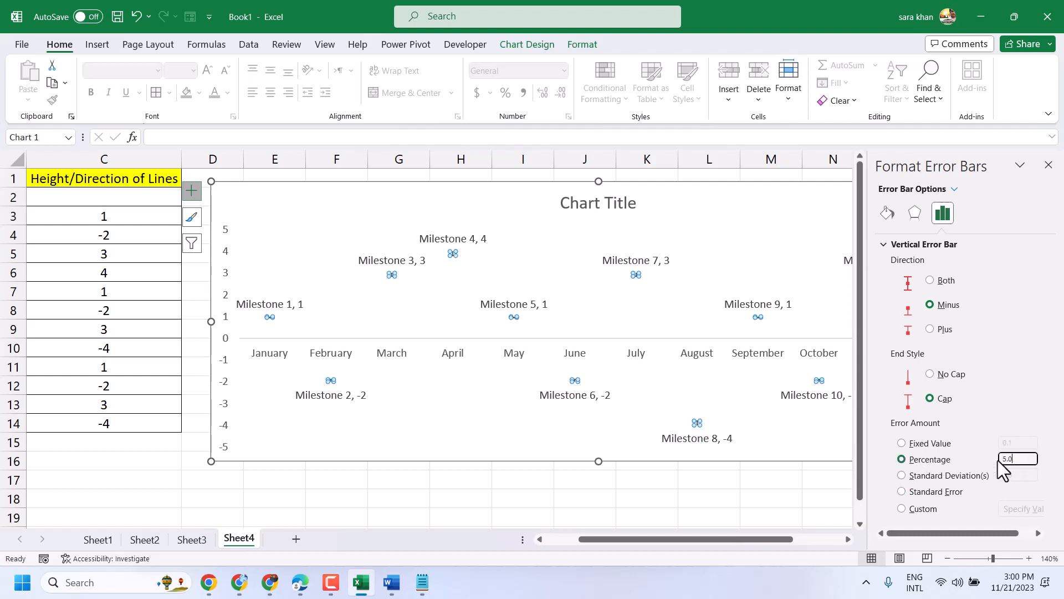
{"action": "type", "text": "100"}
{"action": "left_click", "coordinate": [456, 487]}
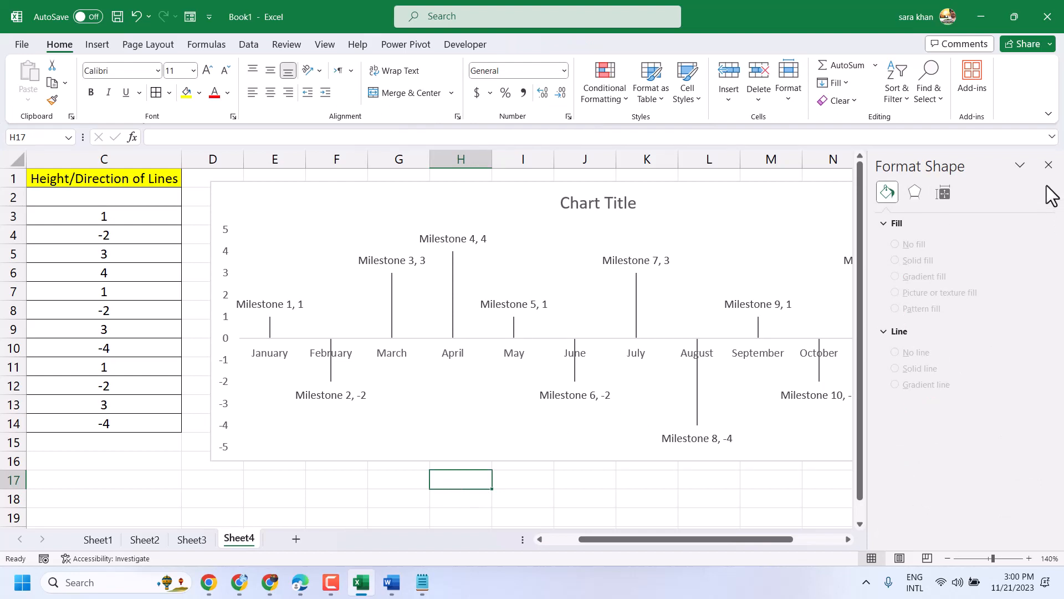
{"action": "left_click", "coordinate": [1048, 166]}
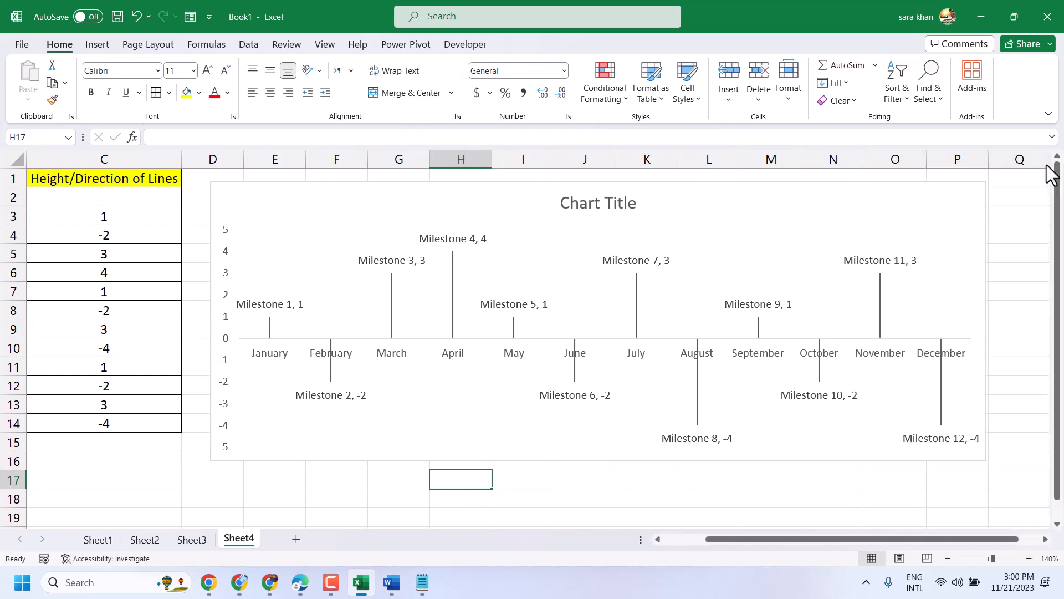
Change the chart title to "TimeLine"
{"action": "left_click", "coordinate": [608, 203]}
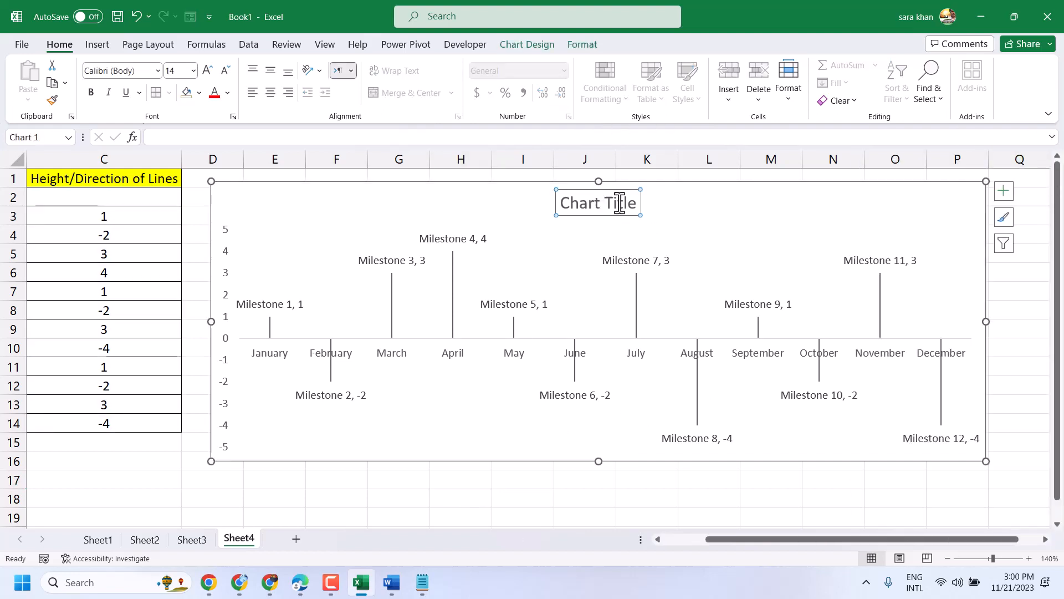
{"action": "left_click_drag", "start_coordinate": [562, 203], "coordinate": [631, 211]}
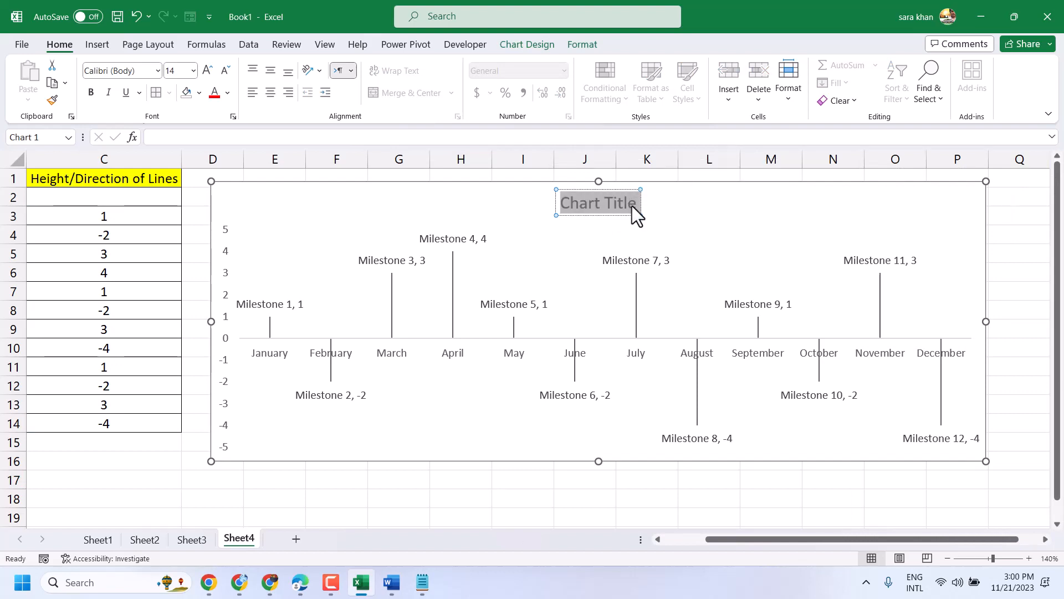
{"action": "type", "text": "Time"}
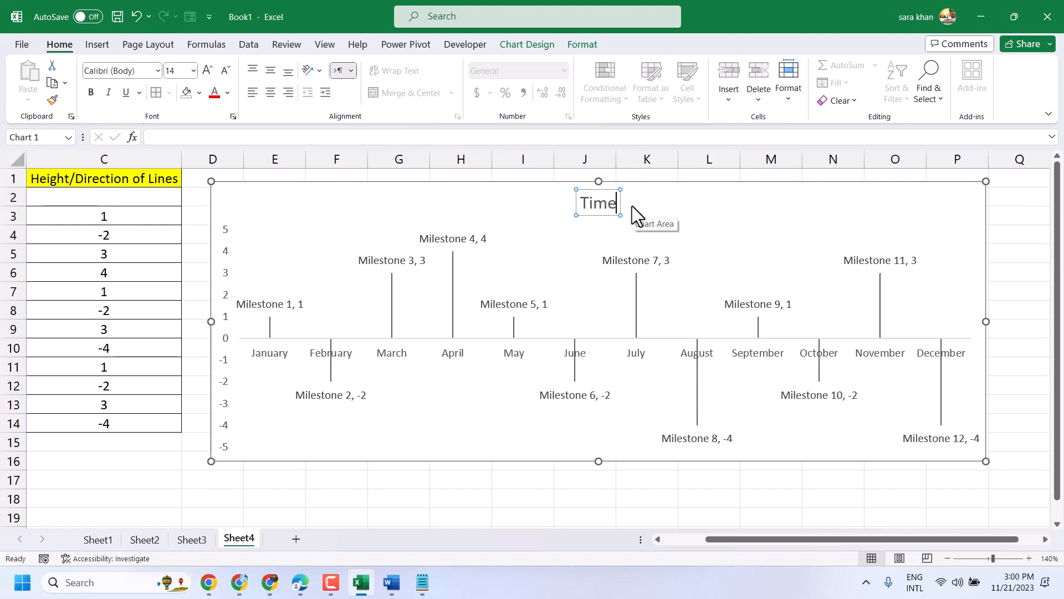
{"action": "type", "text": "Line"}
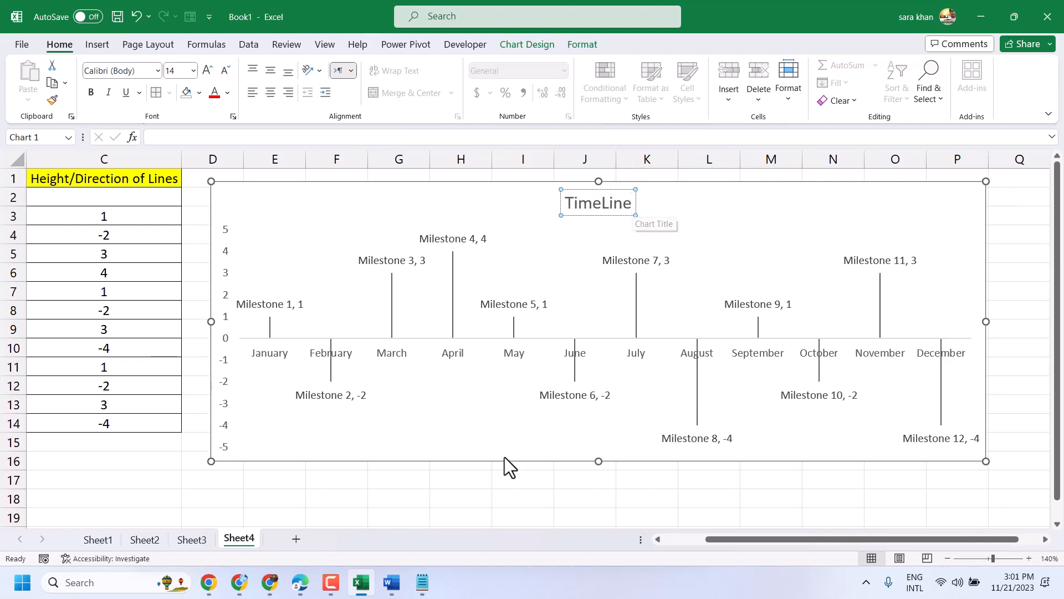
{"action": "left_click", "coordinate": [503, 490]}
Delete the chart's vertical value axis, and resize the chart to end at about row 13 and column P
{"action": "left_click", "coordinate": [282, 211]}
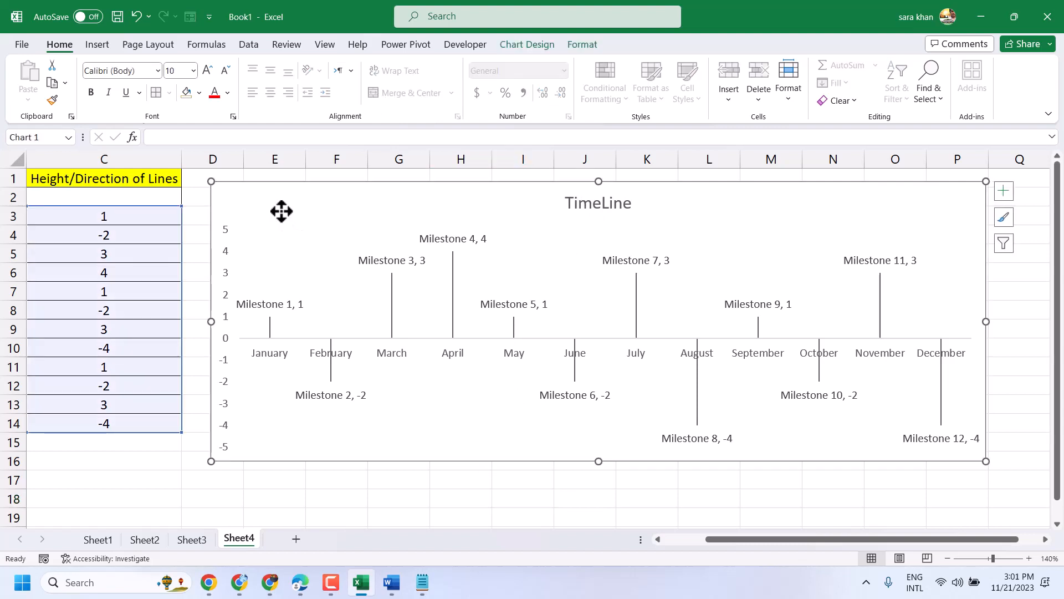
{"action": "left_click", "coordinate": [222, 233]}
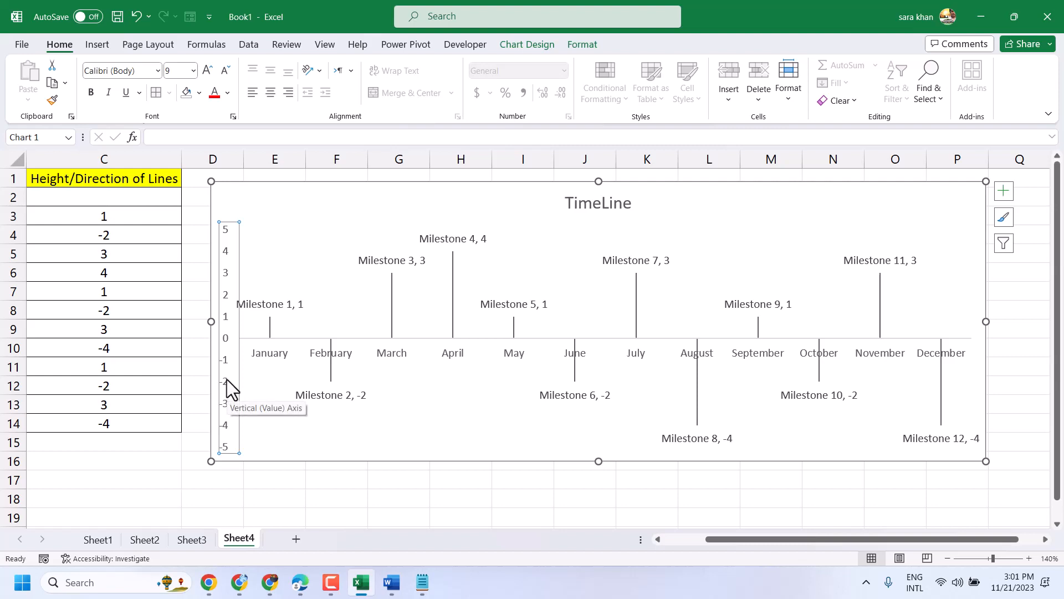
{"action": "key", "text": "Delete"}
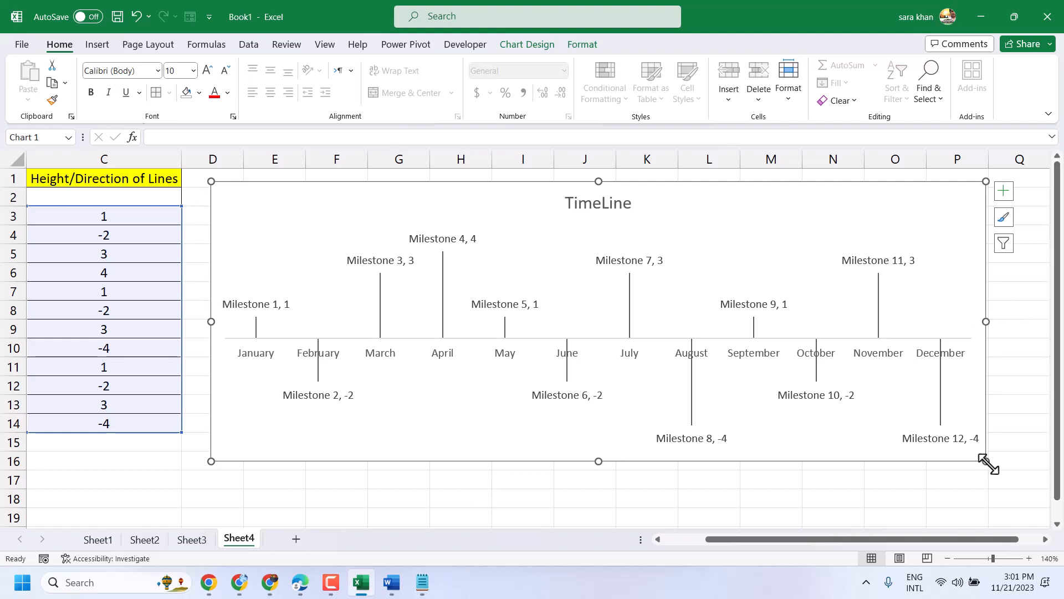
{"action": "left_click_drag", "start_coordinate": [989, 465], "coordinate": [921, 418]}
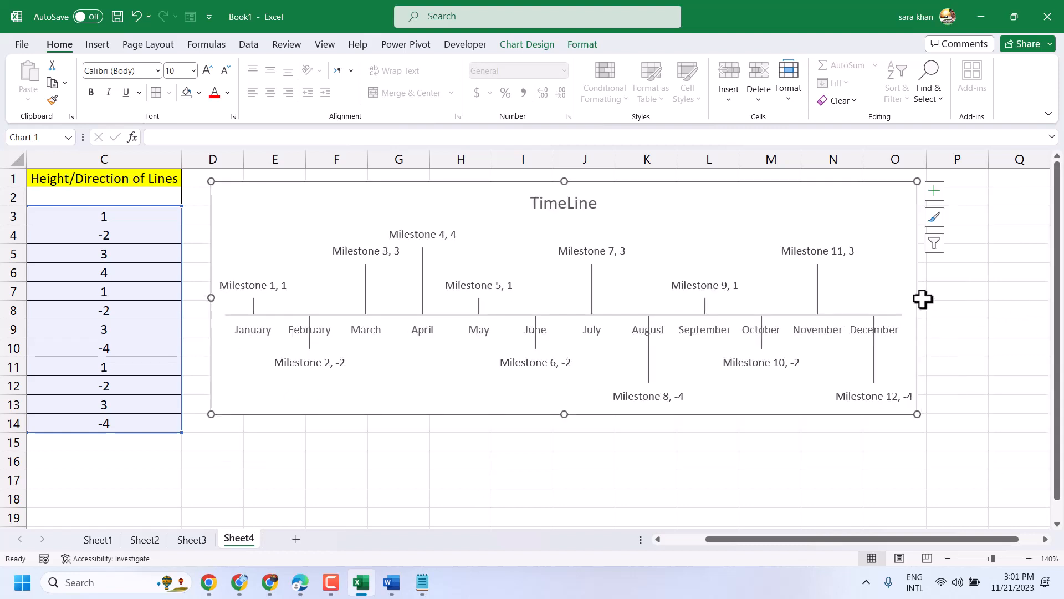
{"action": "left_click_drag", "start_coordinate": [917, 298], "coordinate": [988, 305]}
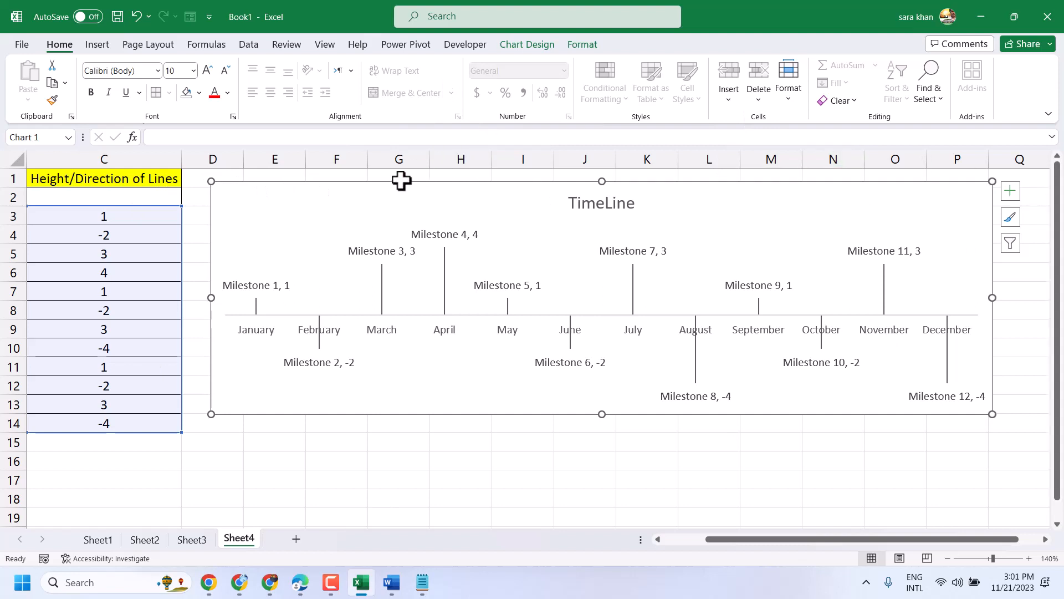
Format the chart area with no fill and a blue solid-line border 1.5 pt wide
{"action": "double_click", "coordinate": [378, 202]}
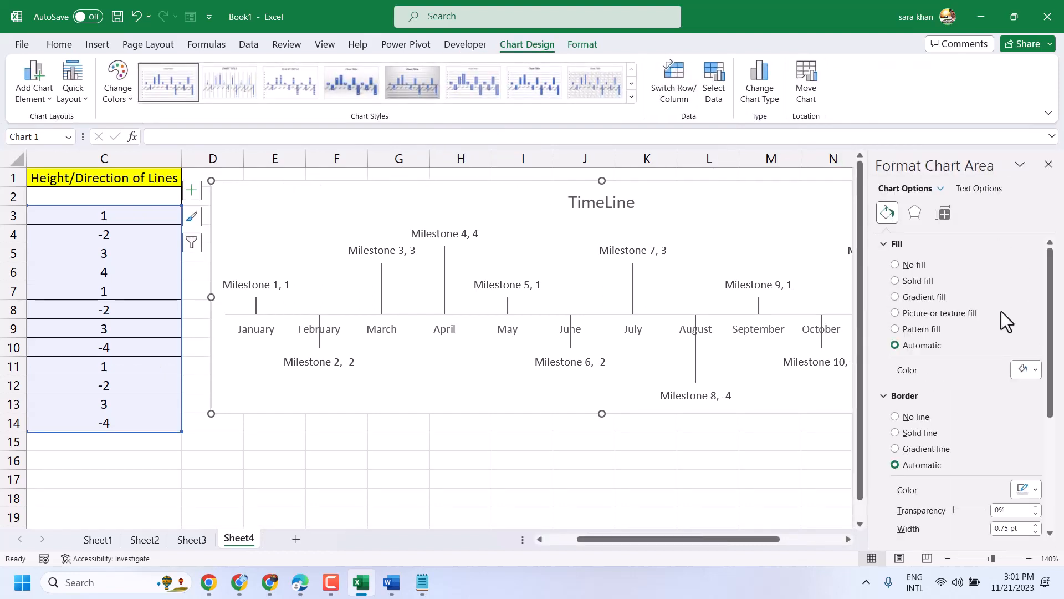
{"action": "left_click", "coordinate": [925, 281]}
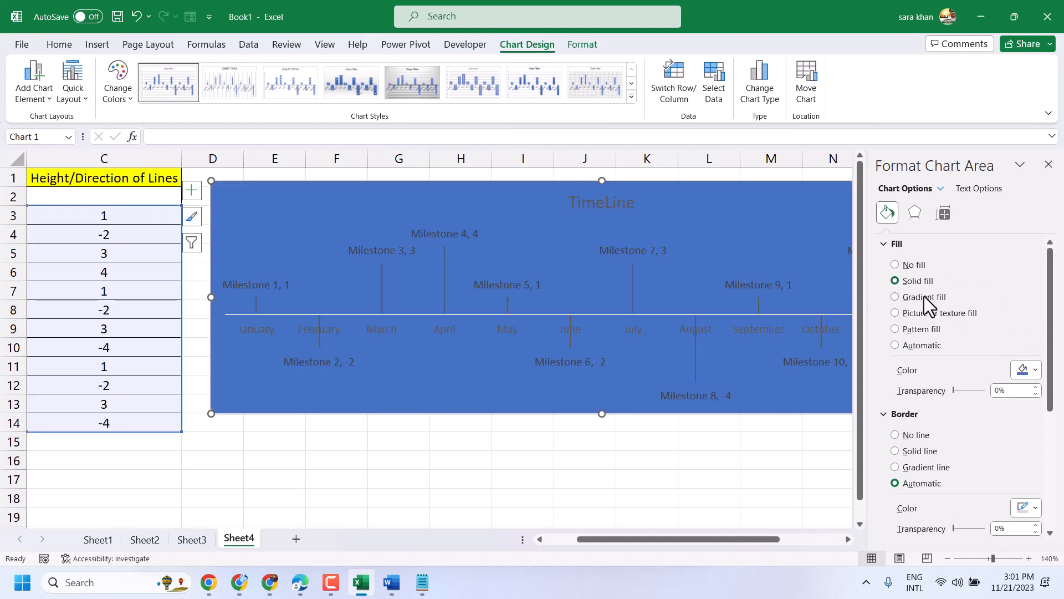
{"action": "left_click", "coordinate": [907, 262]}
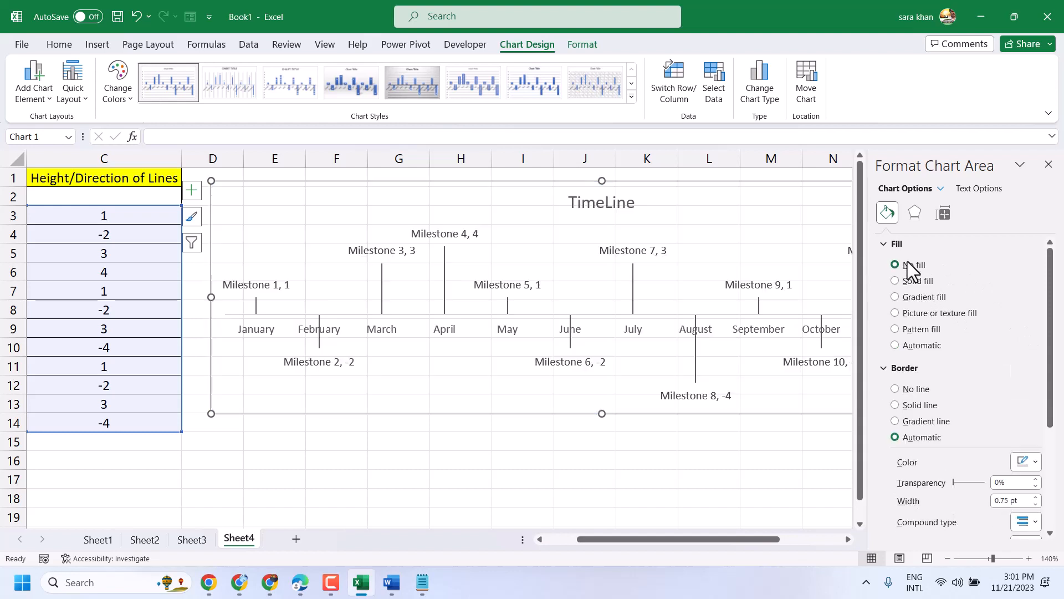
{"action": "left_click", "coordinate": [918, 406]}
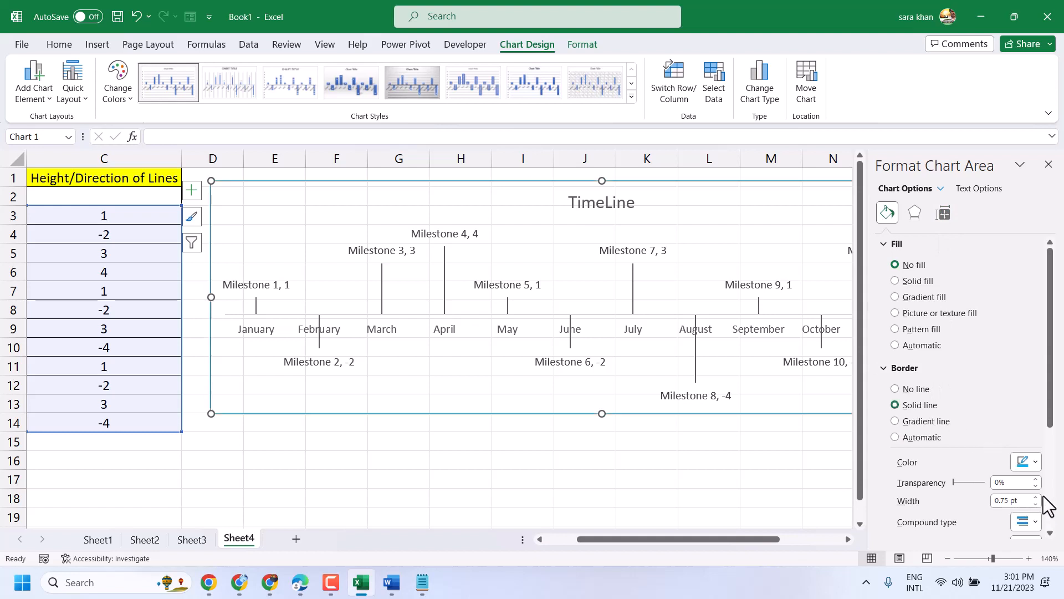
{"action": "left_click", "coordinate": [1036, 496]}
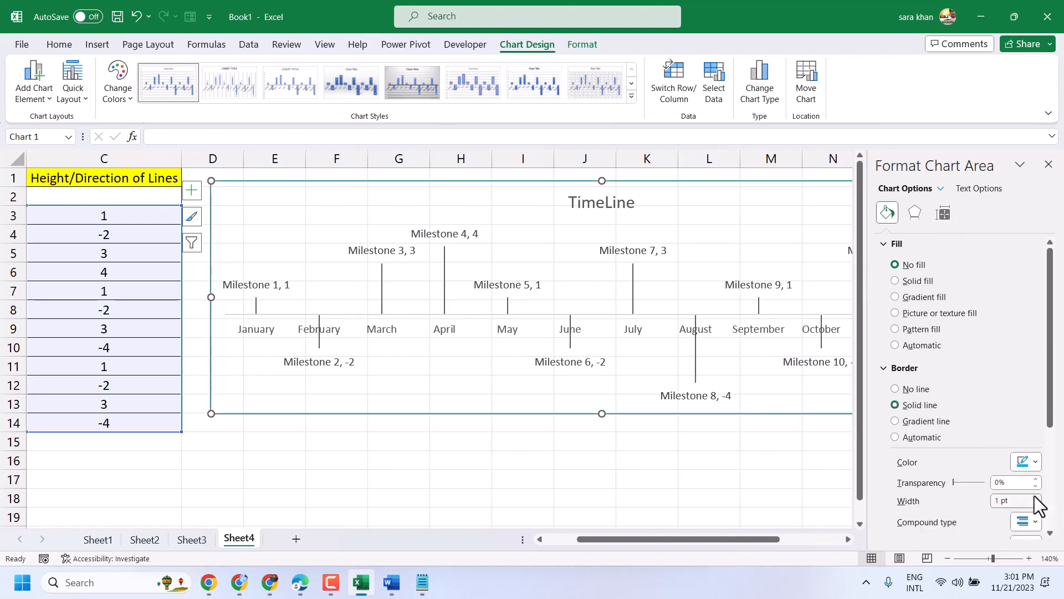
{"action": "left_click", "coordinate": [1035, 497]}
{"action": "left_click", "coordinate": [1035, 497]}
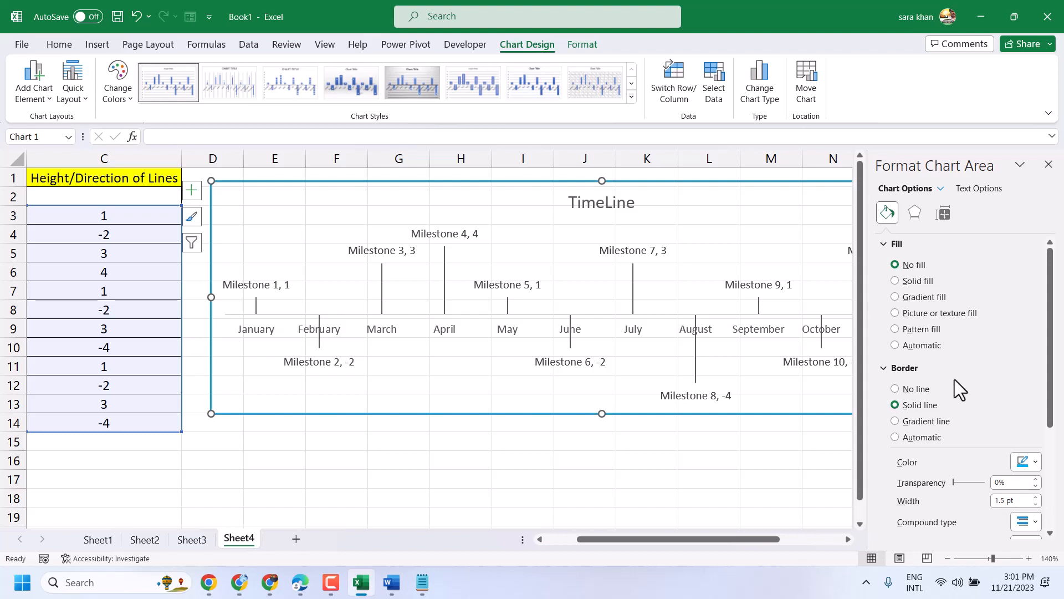
Look through the remaining format options of the chart area, horizontal axis and data labels, and close the formatting options
{"action": "scroll", "coordinate": [954, 379], "scroll_direction": "down", "scroll_amount": 3}
{"action": "scroll", "coordinate": [950, 374], "scroll_direction": "down", "scroll_amount": 1}
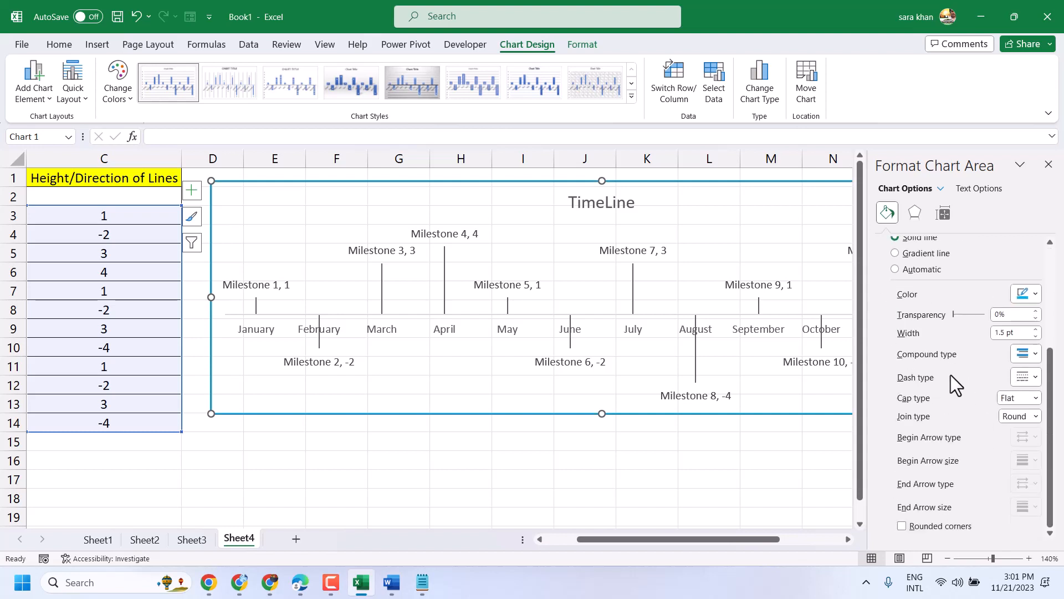
{"action": "left_click", "coordinate": [921, 211]}
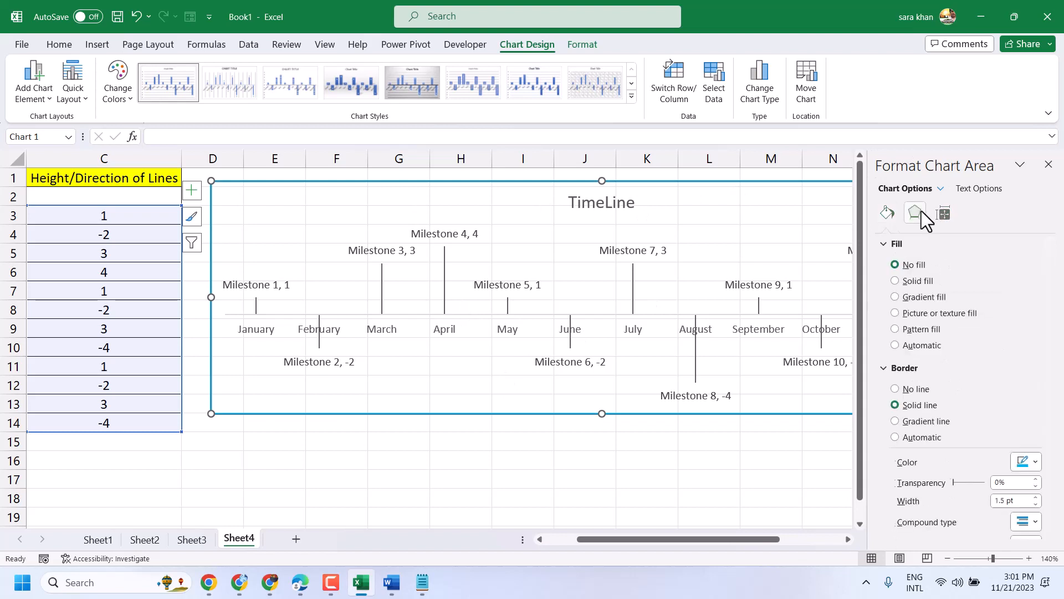
{"action": "left_click", "coordinate": [950, 211]}
{"action": "left_click", "coordinate": [441, 468]}
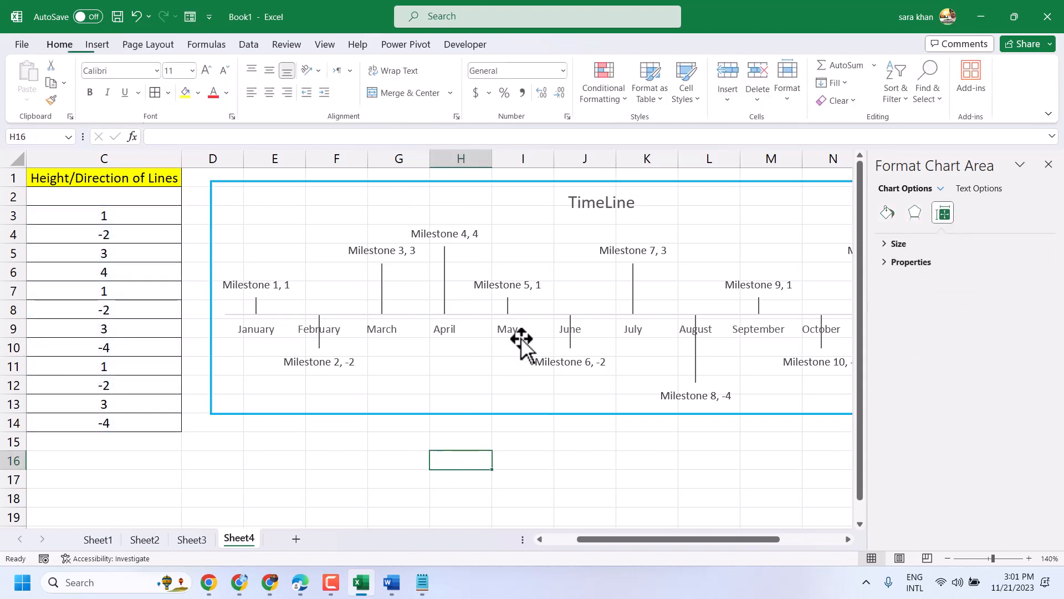
{"action": "left_click", "coordinate": [531, 315]}
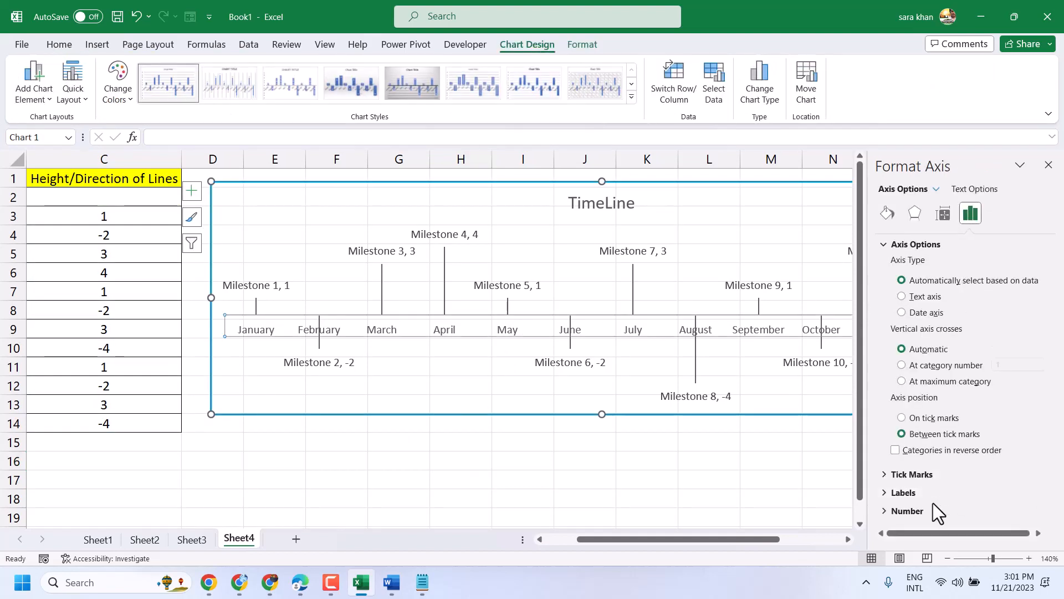
{"action": "left_click", "coordinate": [269, 286]}
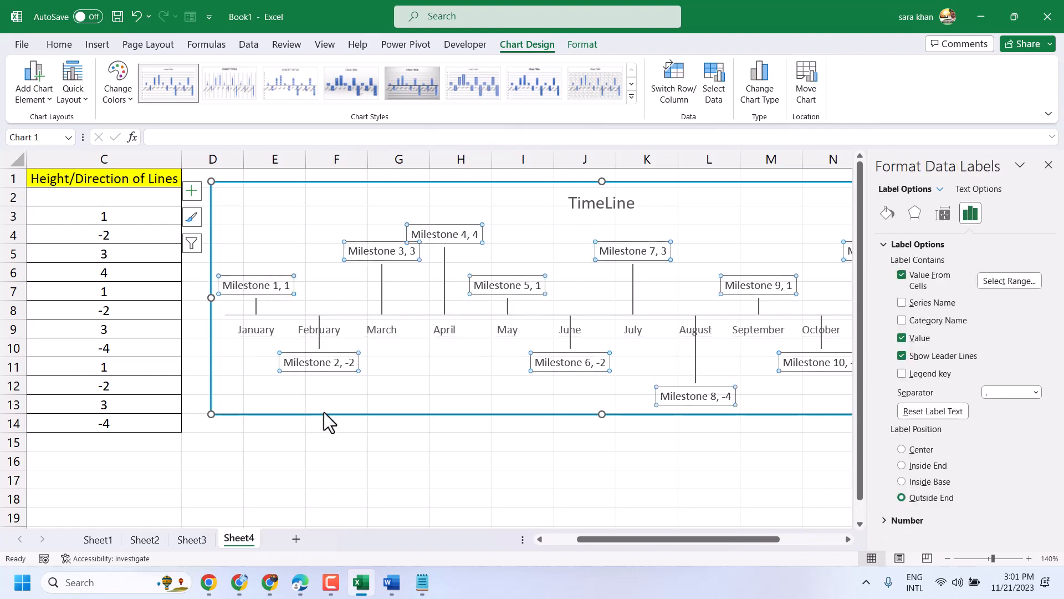
{"action": "left_click", "coordinate": [520, 243]}
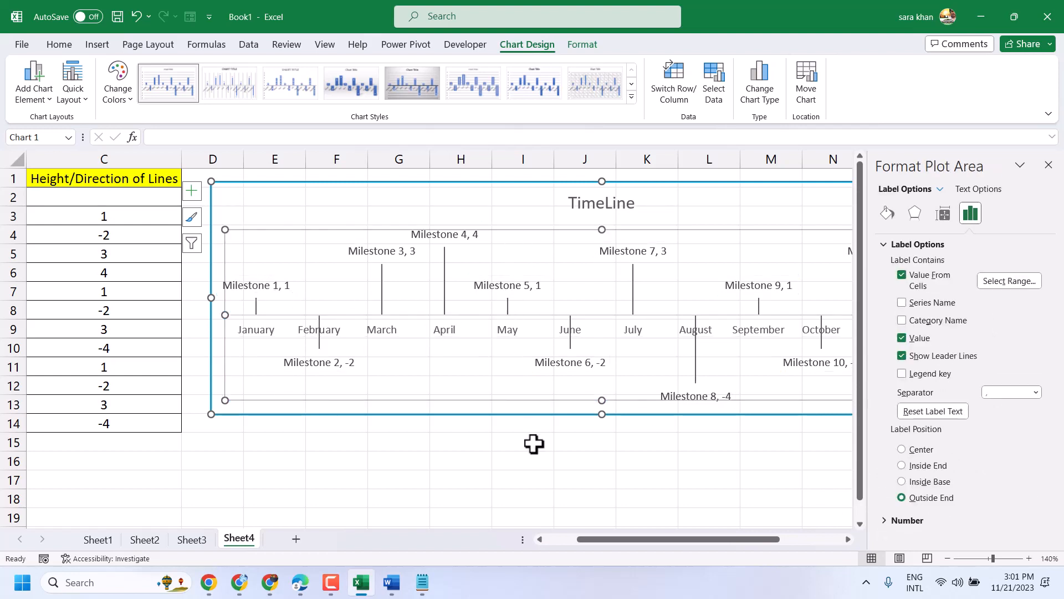
{"action": "left_click", "coordinate": [1048, 166]}
{"action": "left_click", "coordinate": [523, 478]}
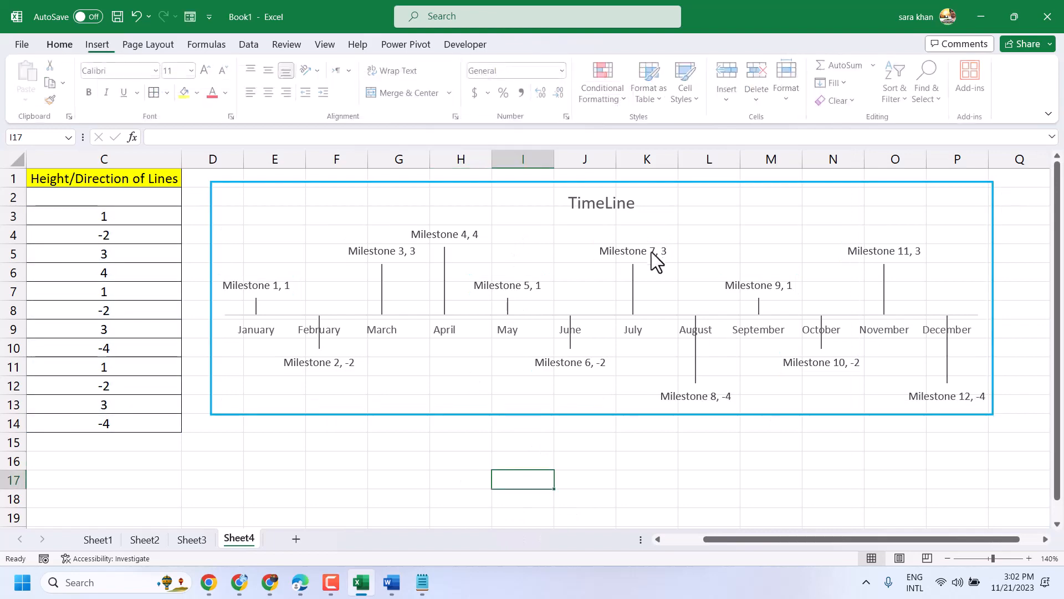
Remove the numeric values from all of the chart's data labels, keeping the values from cells, and close the formatting options
{"action": "left_click", "coordinate": [463, 234]}
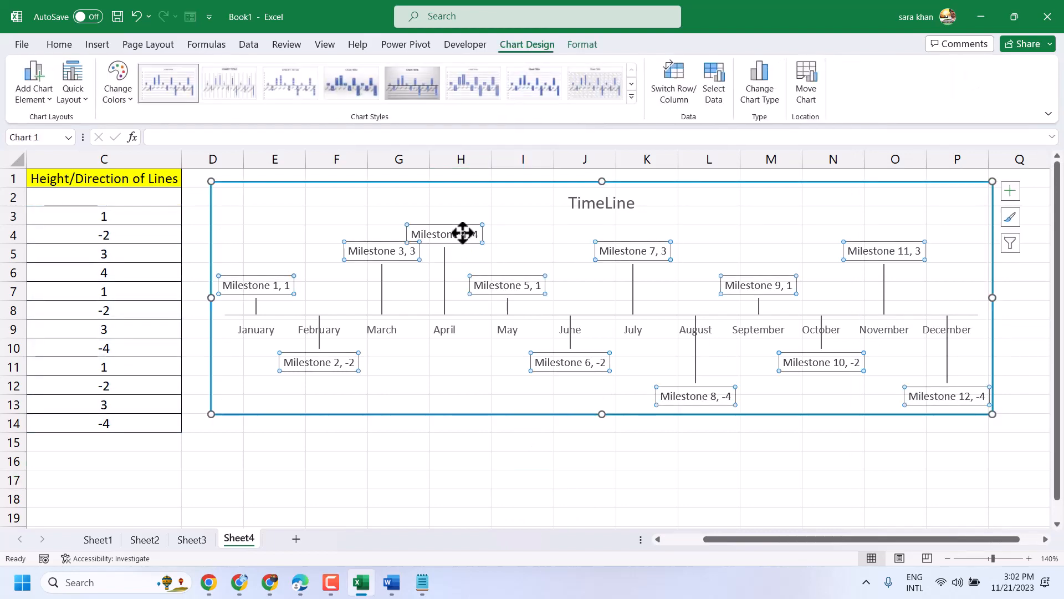
{"action": "double_click", "coordinate": [464, 234]}
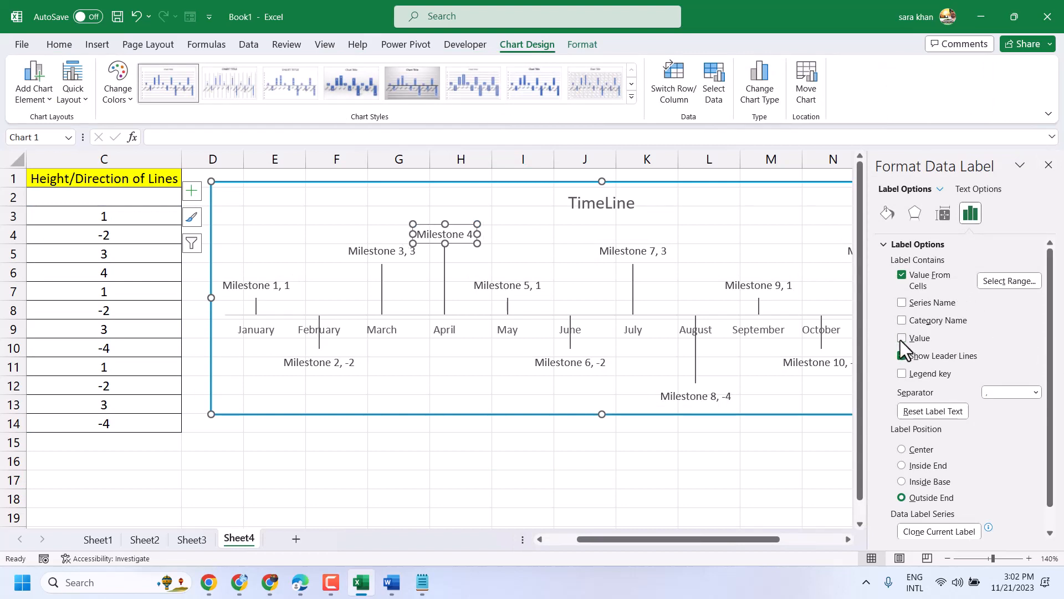
{"action": "left_click", "coordinate": [501, 442]}
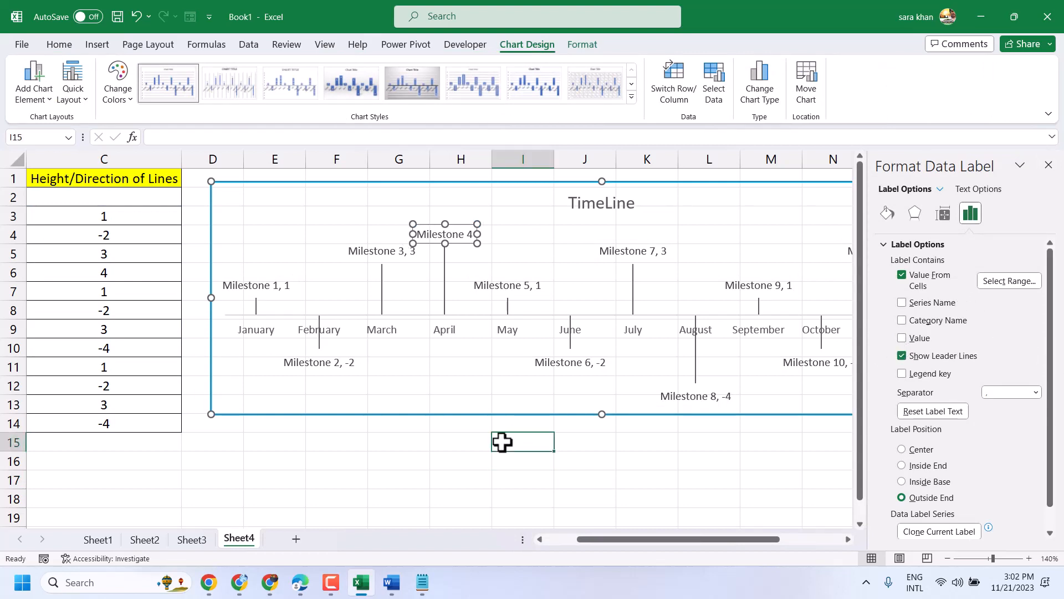
{"action": "left_click", "coordinate": [428, 229]}
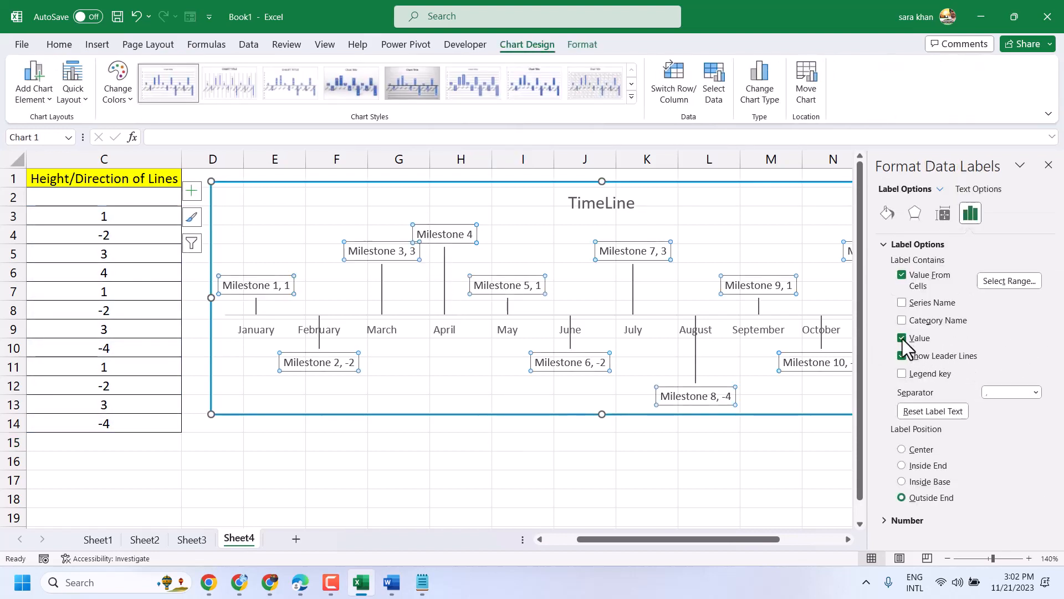
{"action": "left_click", "coordinate": [902, 338]}
{"action": "left_click", "coordinate": [568, 442]}
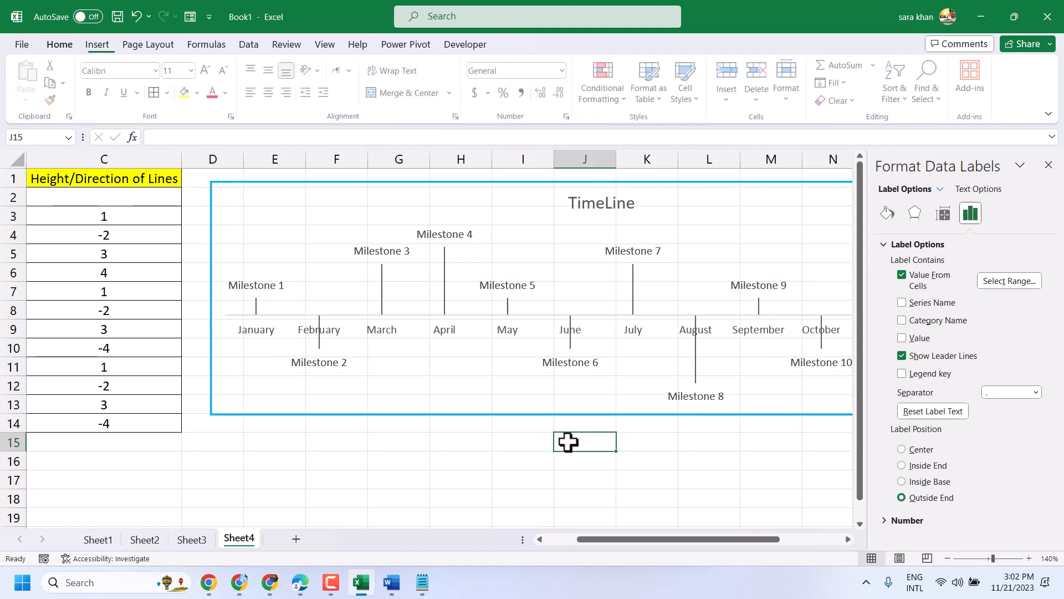
{"action": "left_click", "coordinate": [1048, 165]}
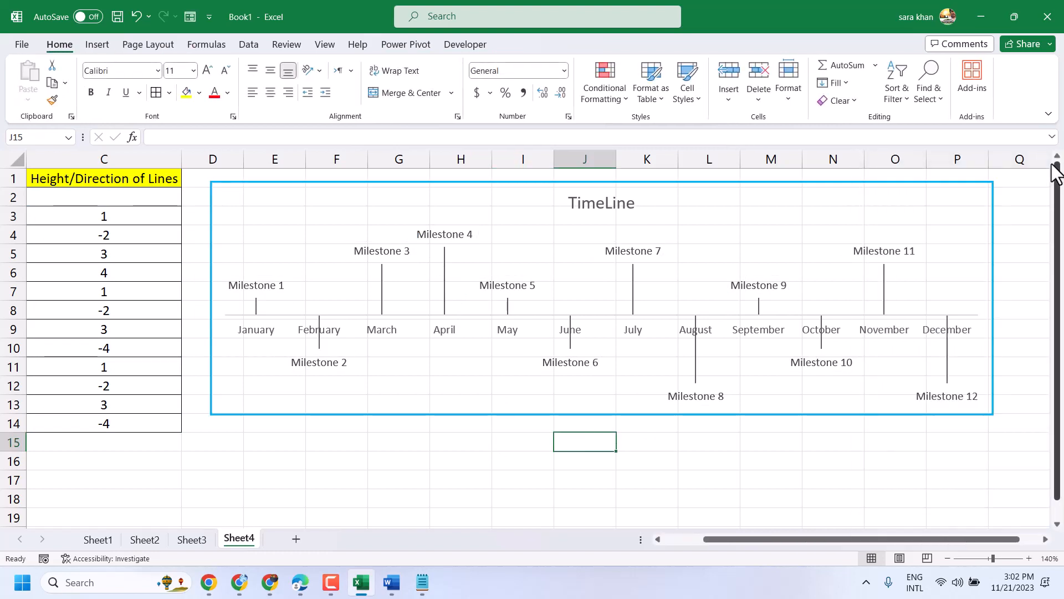
{"action": "left_click", "coordinate": [667, 479]}
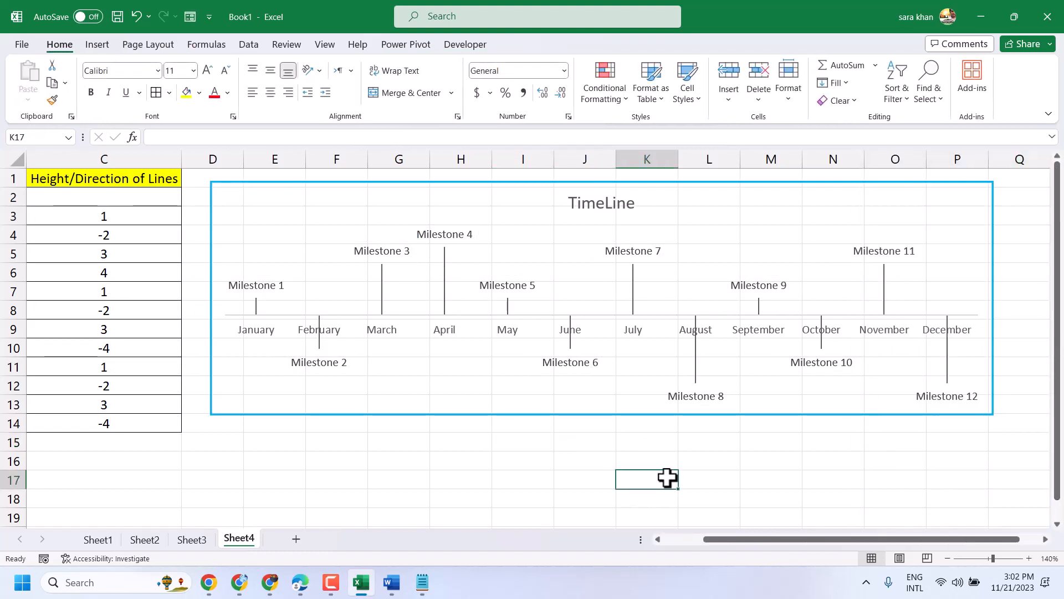
Resize the timeline chart to end at about the bottom of row 11 and slightly past column P
{"action": "left_click", "coordinate": [987, 413]}
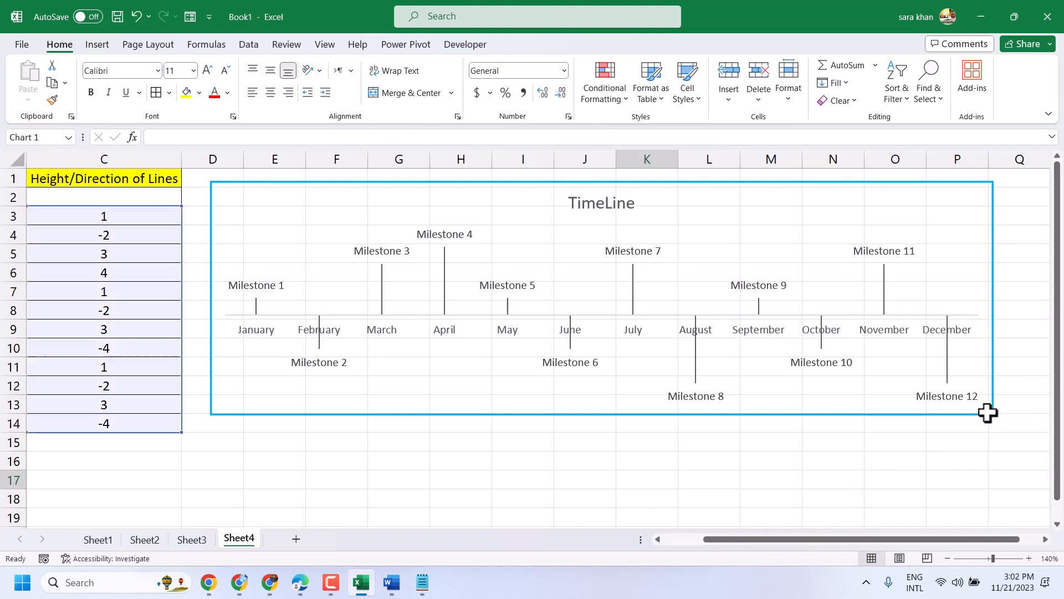
{"action": "left_click_drag", "start_coordinate": [992, 412], "coordinate": [887, 378]}
{"action": "left_click_drag", "start_coordinate": [889, 280], "coordinate": [997, 280]}
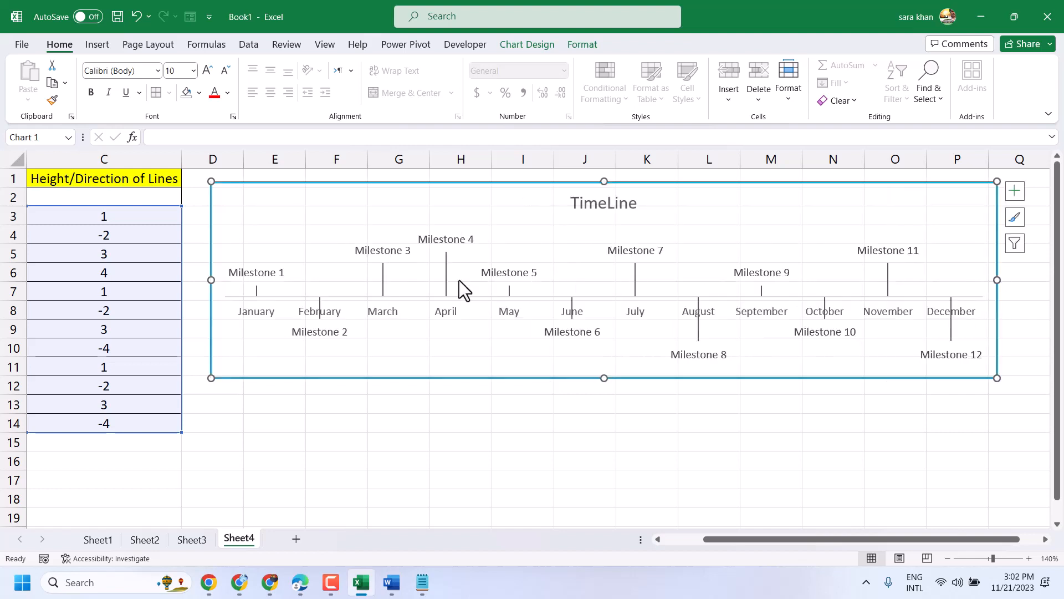
{"action": "left_click", "coordinate": [729, 456]}
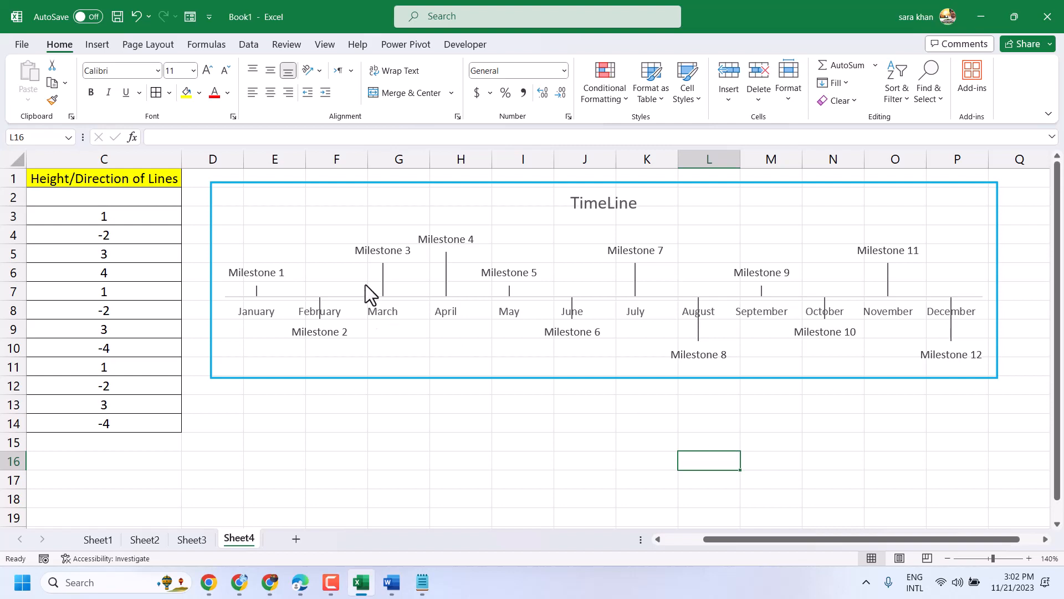
Fill the milestone data labels with the gold radial preset gradient in the fourth row of presets
{"action": "double_click", "coordinate": [377, 249]}
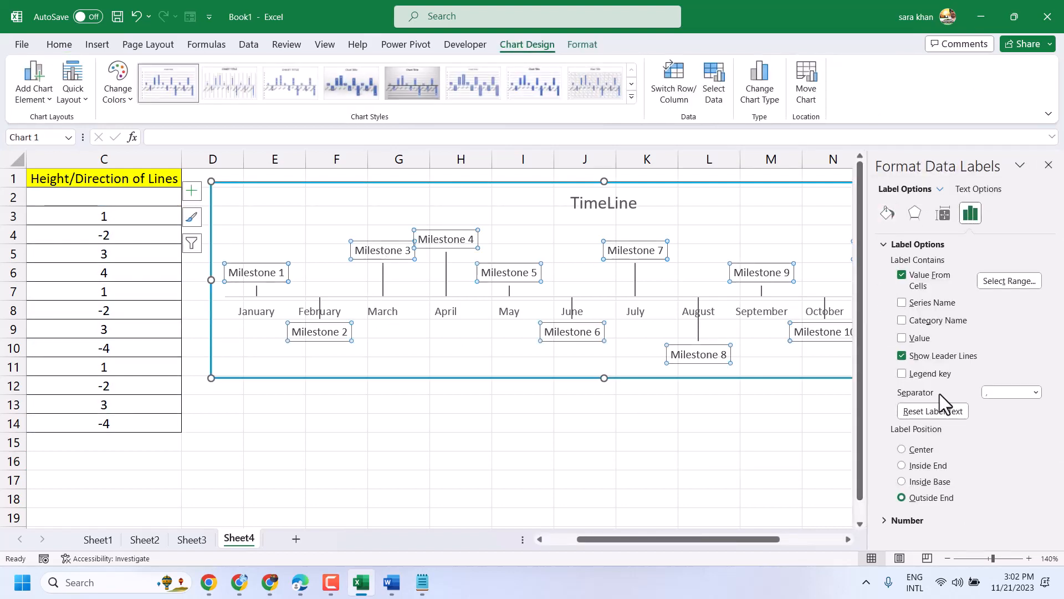
{"action": "left_click", "coordinate": [887, 211]}
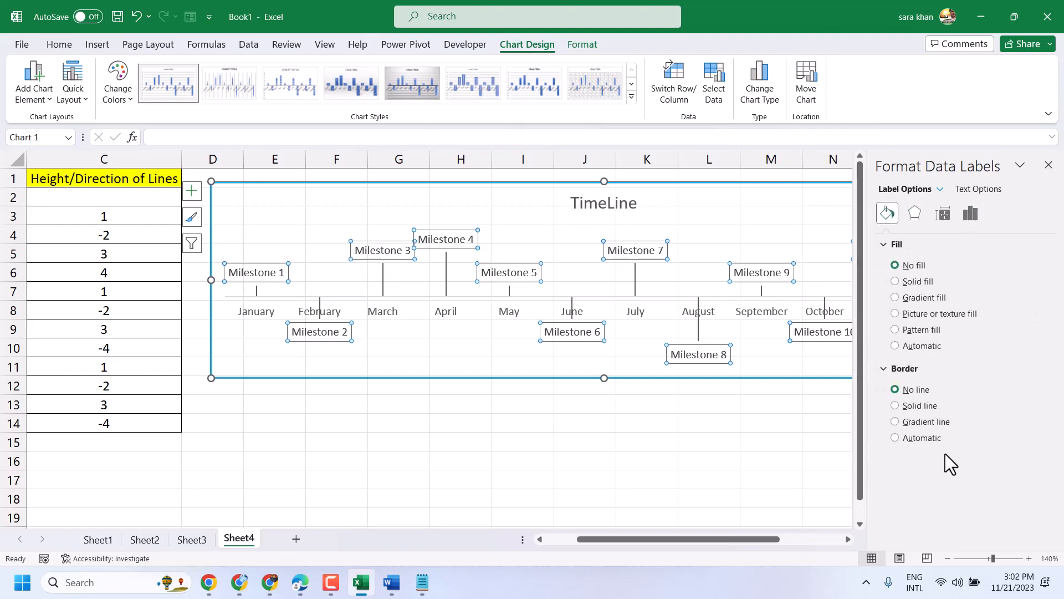
{"action": "left_click", "coordinate": [920, 282]}
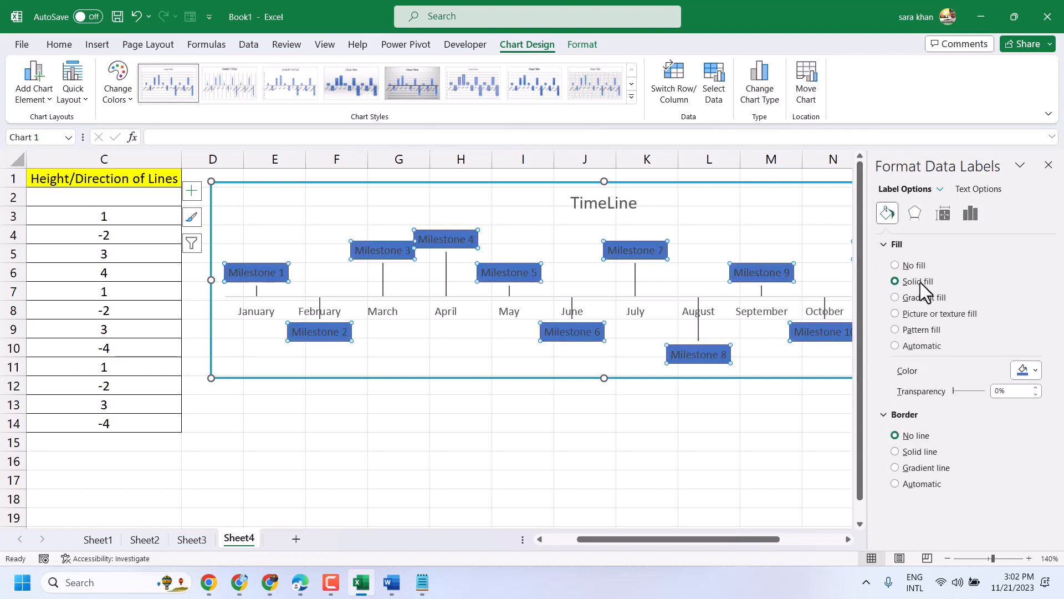
{"action": "left_click", "coordinate": [1029, 370]}
{"action": "left_click", "coordinate": [1034, 407]}
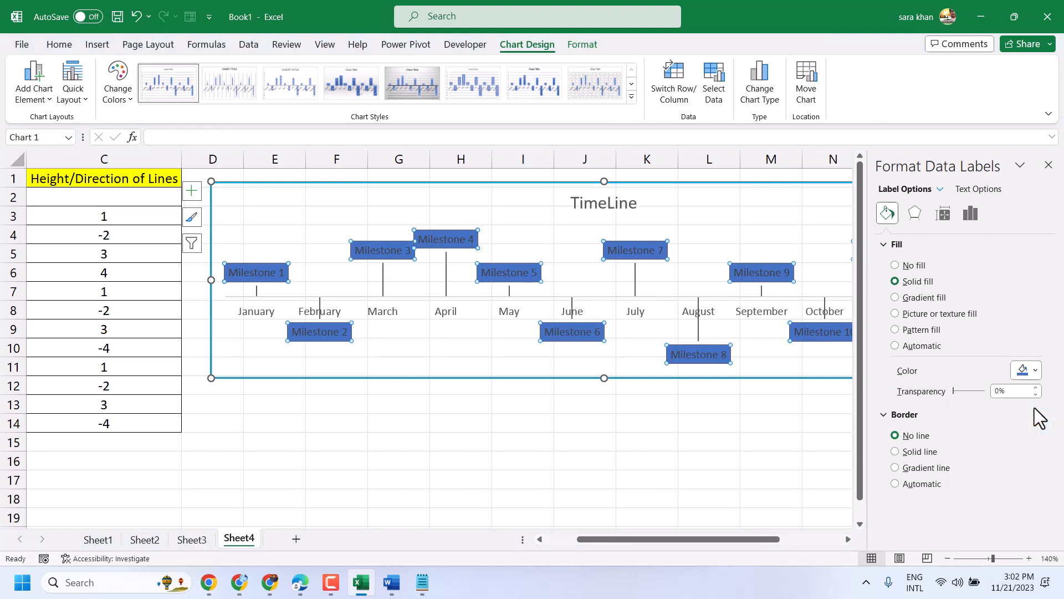
{"action": "left_click", "coordinate": [927, 298]}
{"action": "left_click", "coordinate": [1036, 370]}
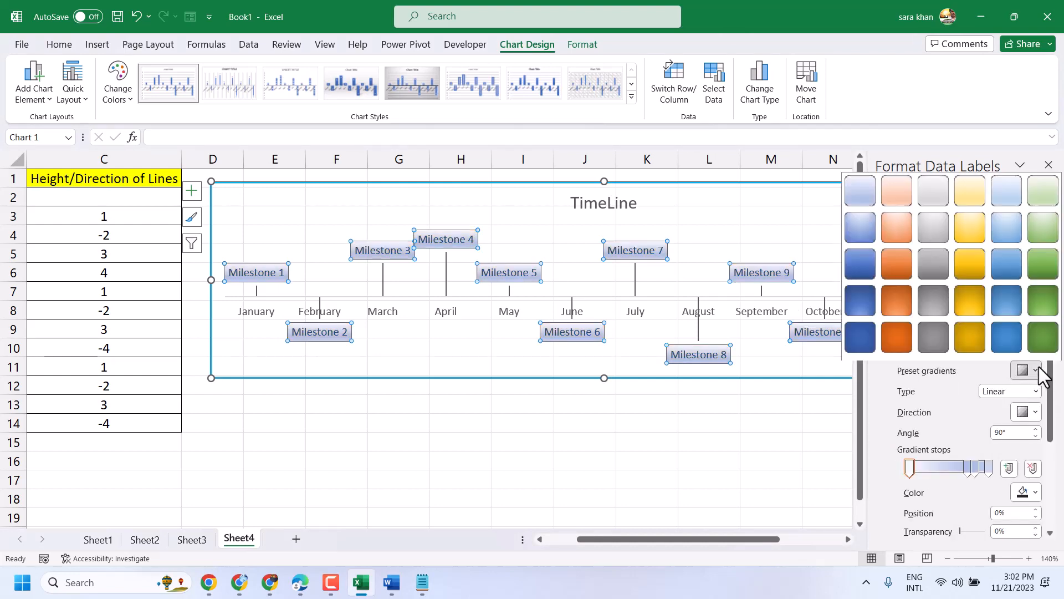
{"action": "left_click", "coordinate": [999, 303]}
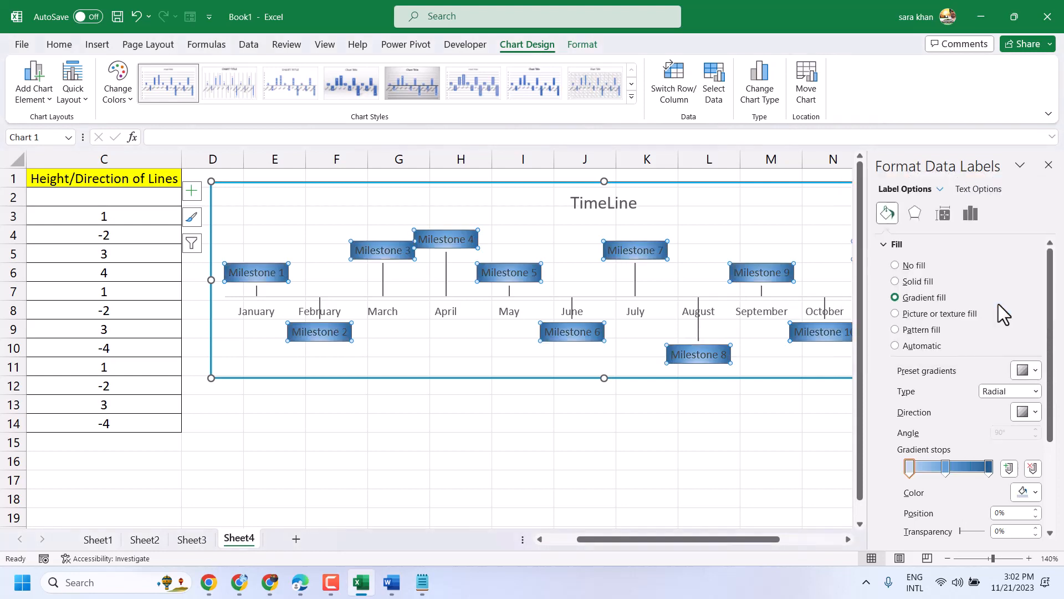
{"action": "left_click", "coordinate": [1034, 370]}
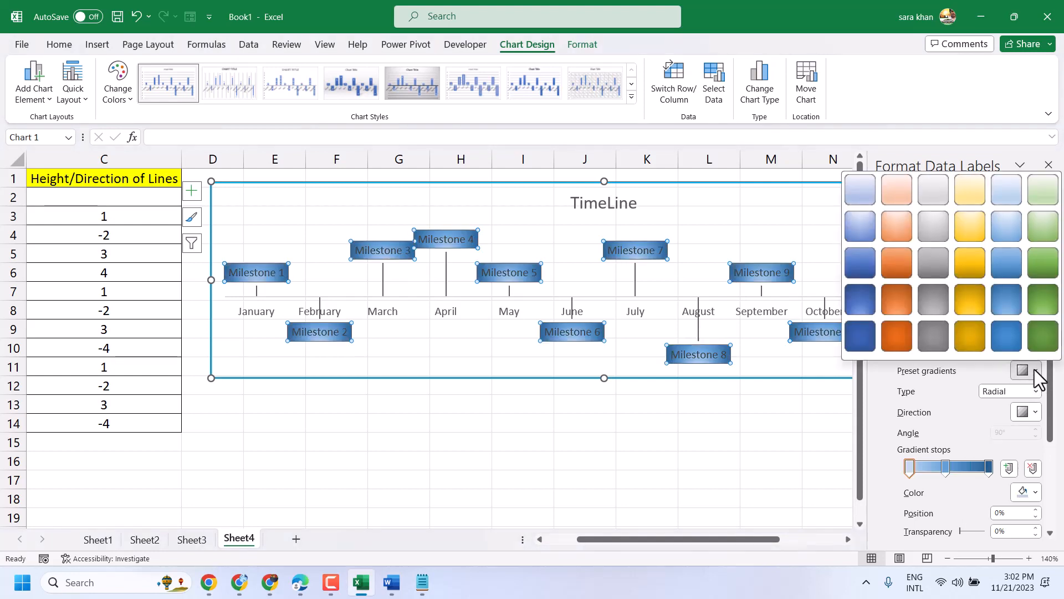
{"action": "left_click", "coordinate": [966, 304]}
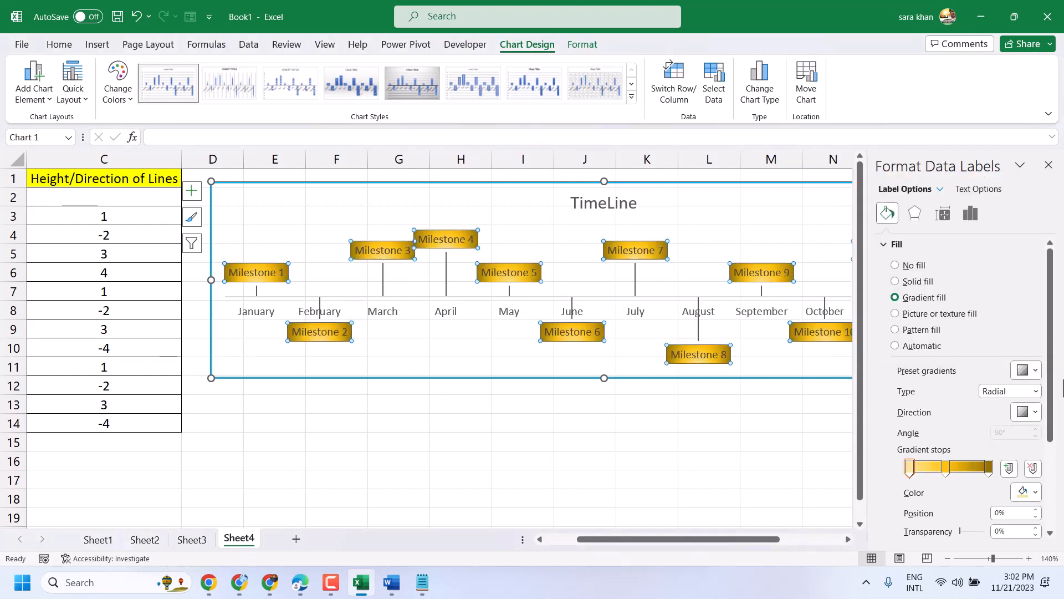
{"action": "left_click", "coordinate": [734, 449]}
{"action": "key", "text": "ctrl+Up"}
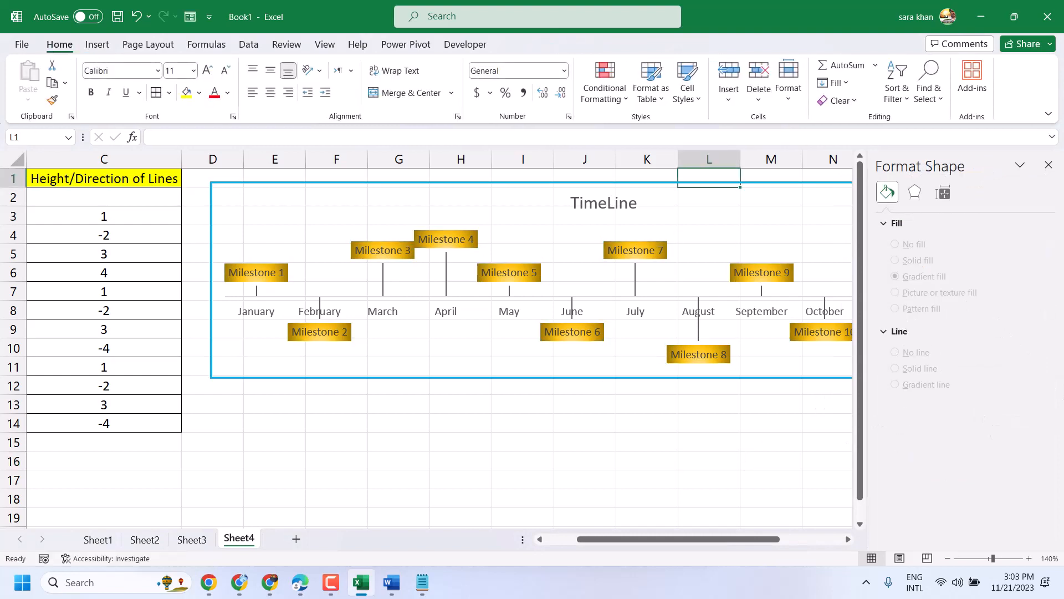
Fill the horizontal axis month labels with the light-to-dark blue radial preset gradient, and close the formatting options
{"action": "left_click", "coordinate": [632, 314]}
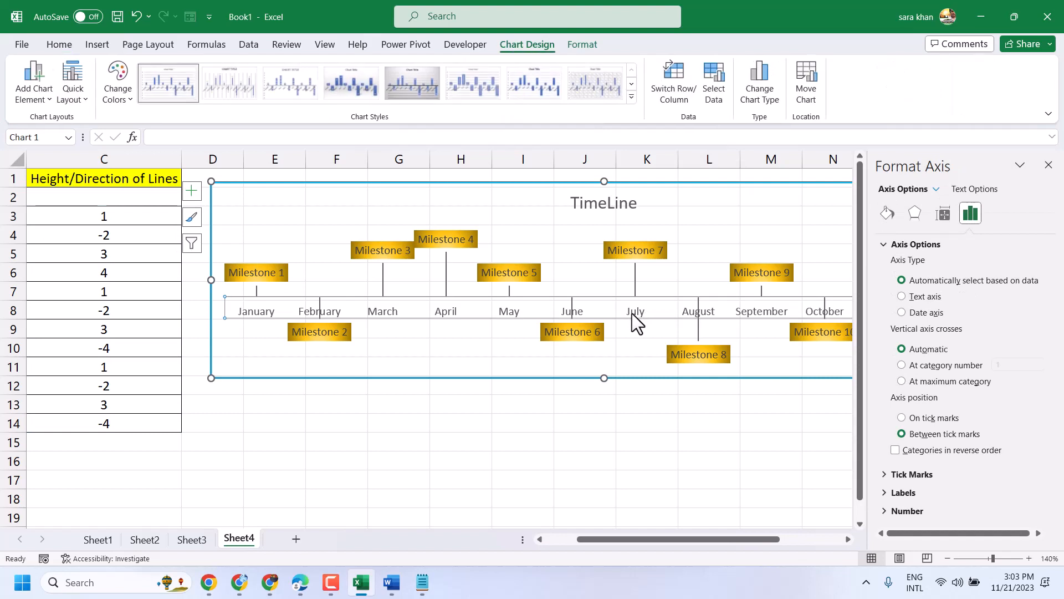
{"action": "left_click", "coordinate": [887, 212]}
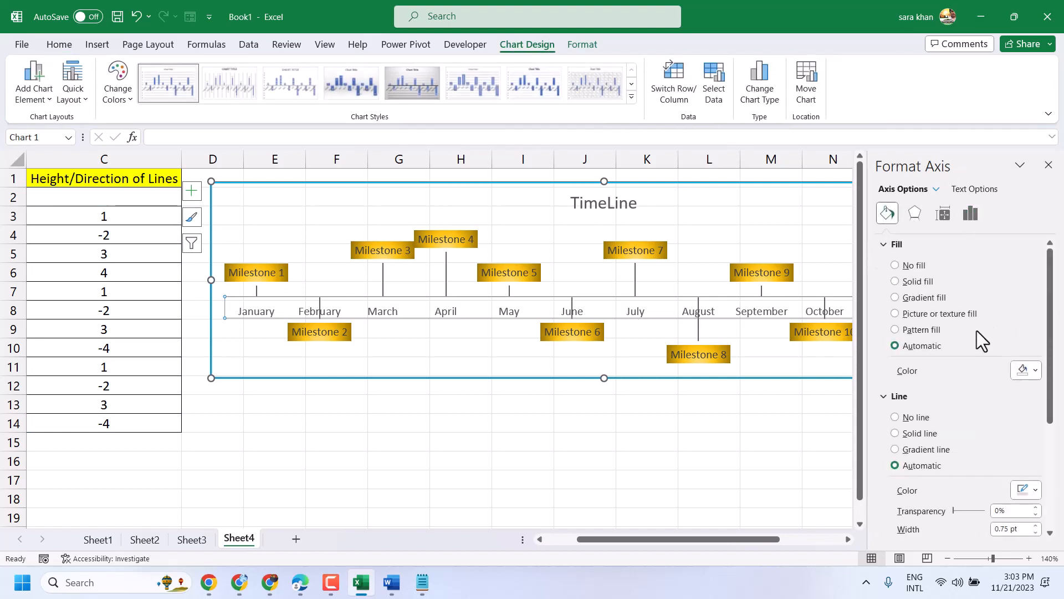
{"action": "left_click", "coordinate": [926, 298]}
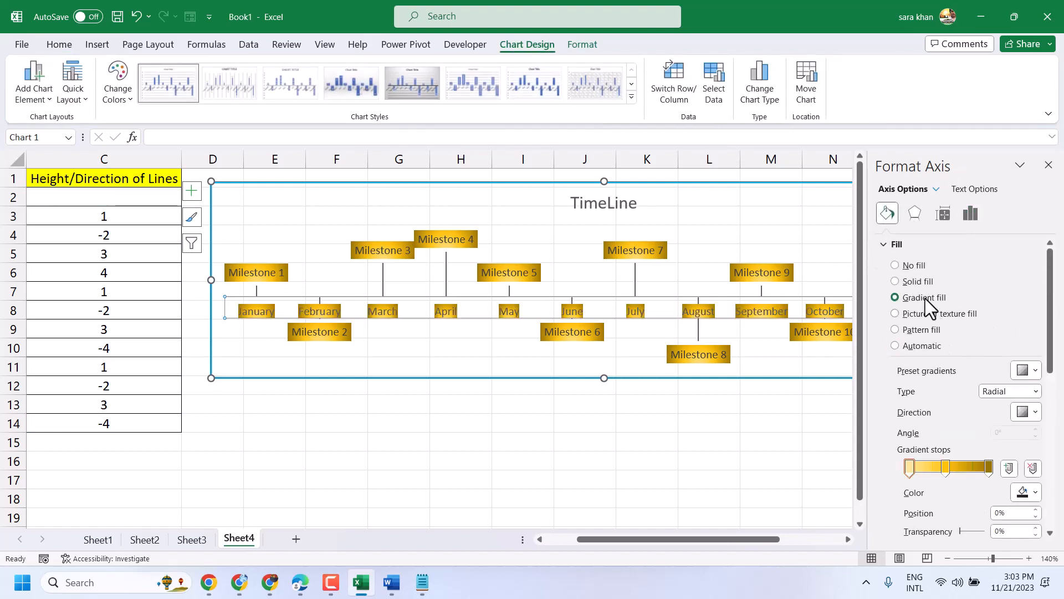
{"action": "left_click", "coordinate": [1030, 370]}
{"action": "left_click", "coordinate": [1006, 301]}
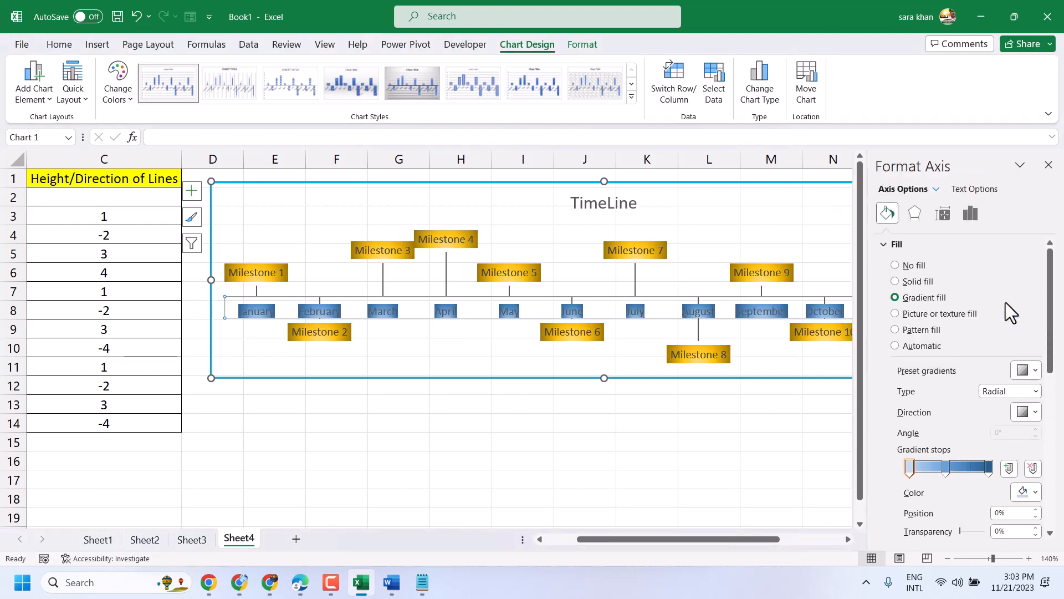
{"action": "left_click", "coordinate": [591, 465]}
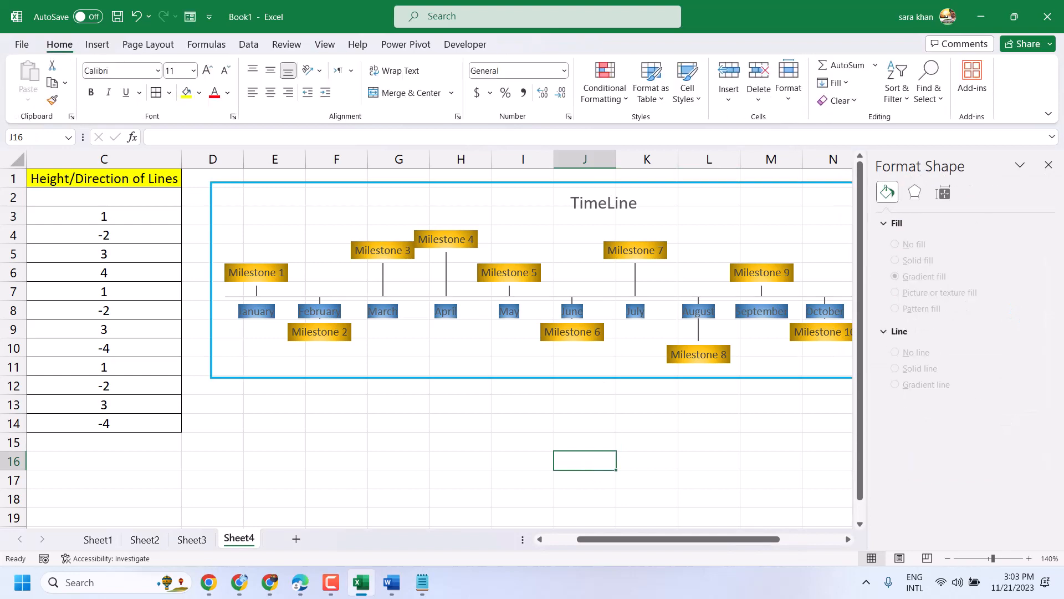
{"action": "left_click", "coordinate": [1048, 165]}
{"action": "left_click", "coordinate": [317, 436]}
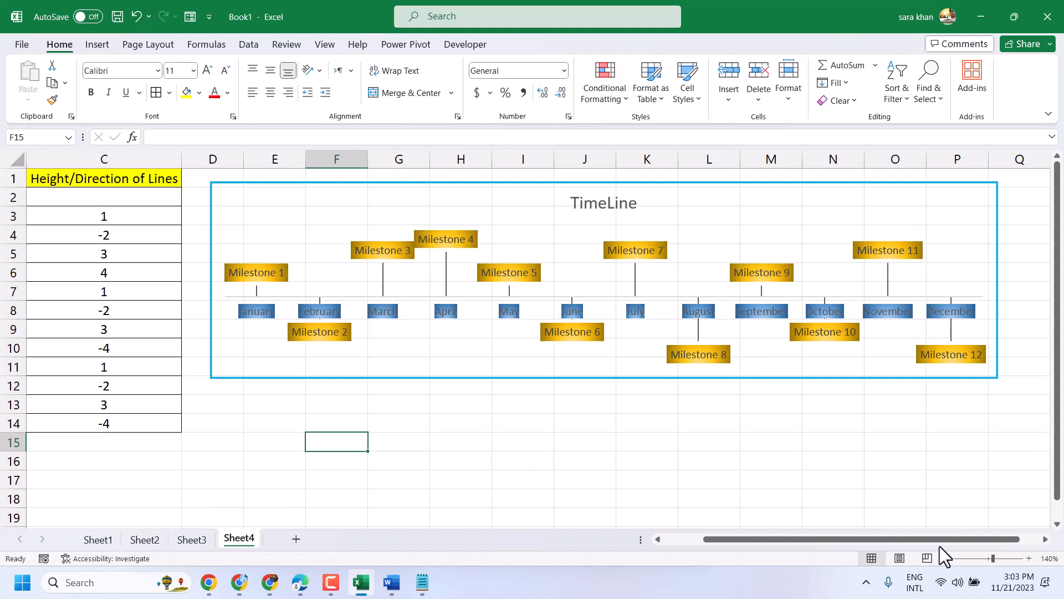
Bring the source table back into view and open Sheet3 to look at its timeline chart
{"action": "left_click_drag", "start_coordinate": [764, 537], "coordinate": [637, 554]}
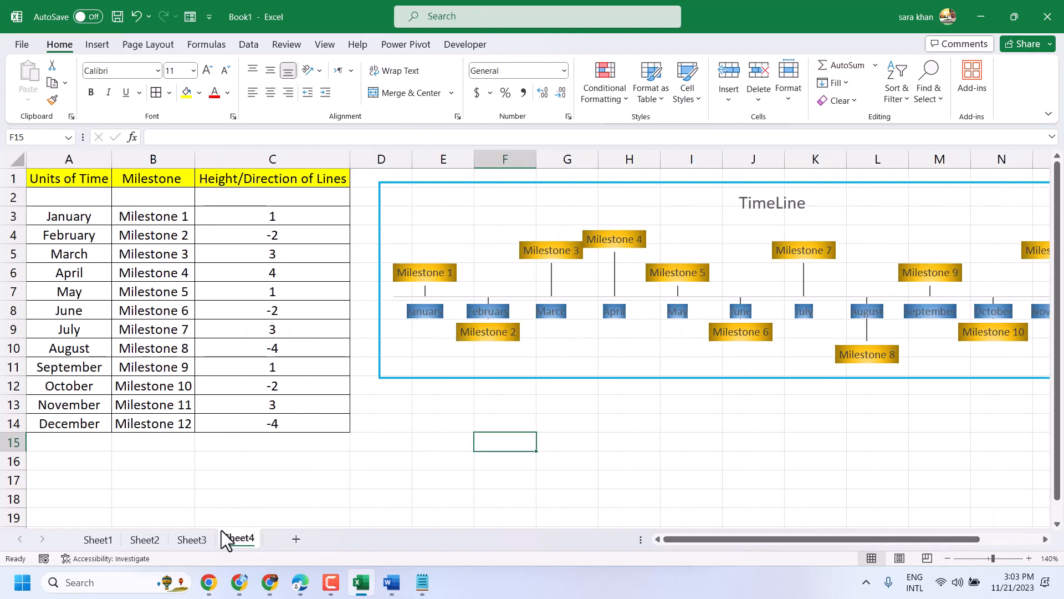
{"action": "left_click", "coordinate": [191, 539]}
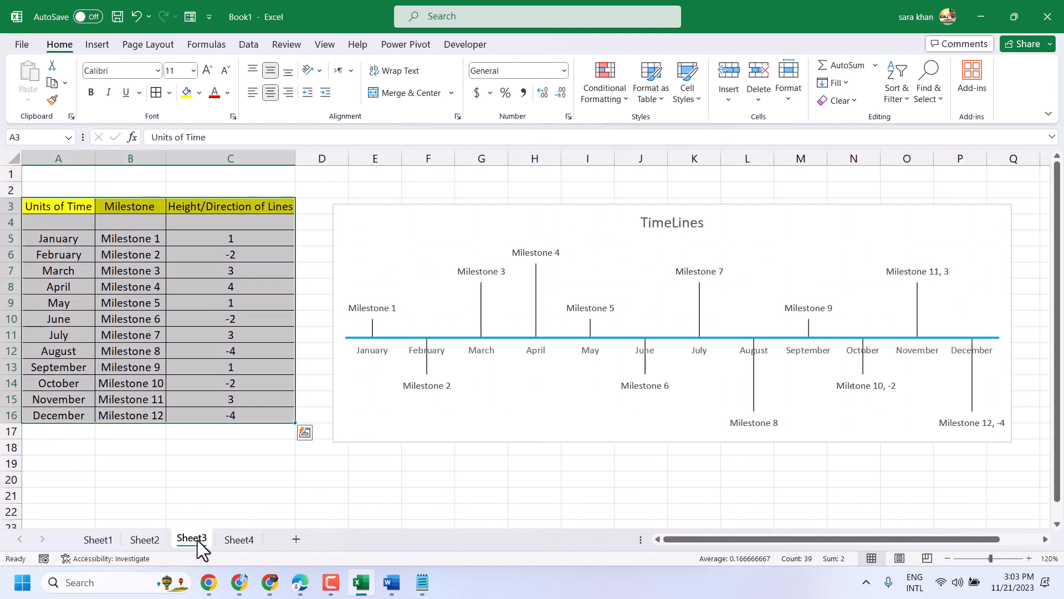